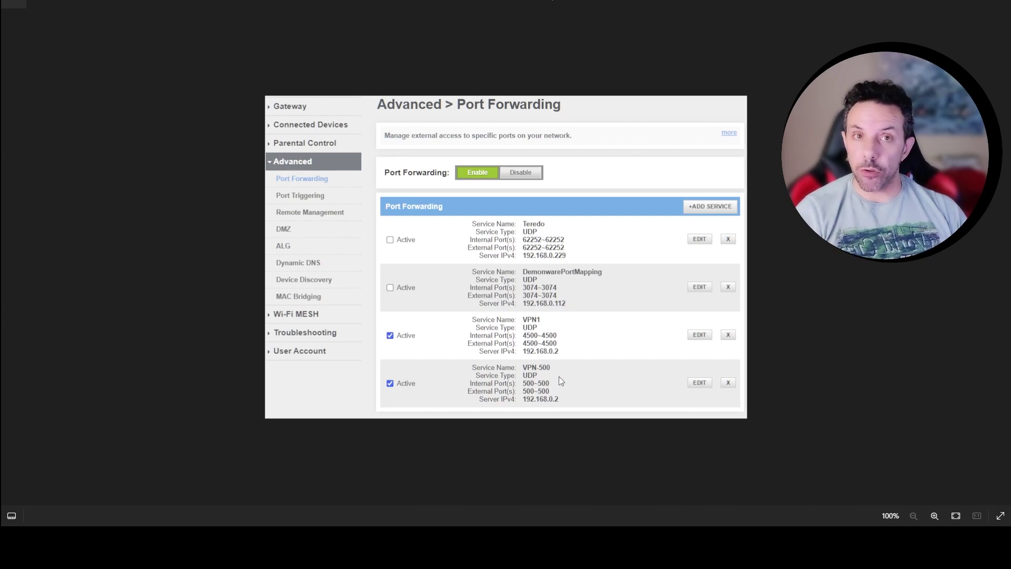
View the AWS VPN topology diagram and switch to the browser to examine the Windows EC2 instance's details.
key("Right")
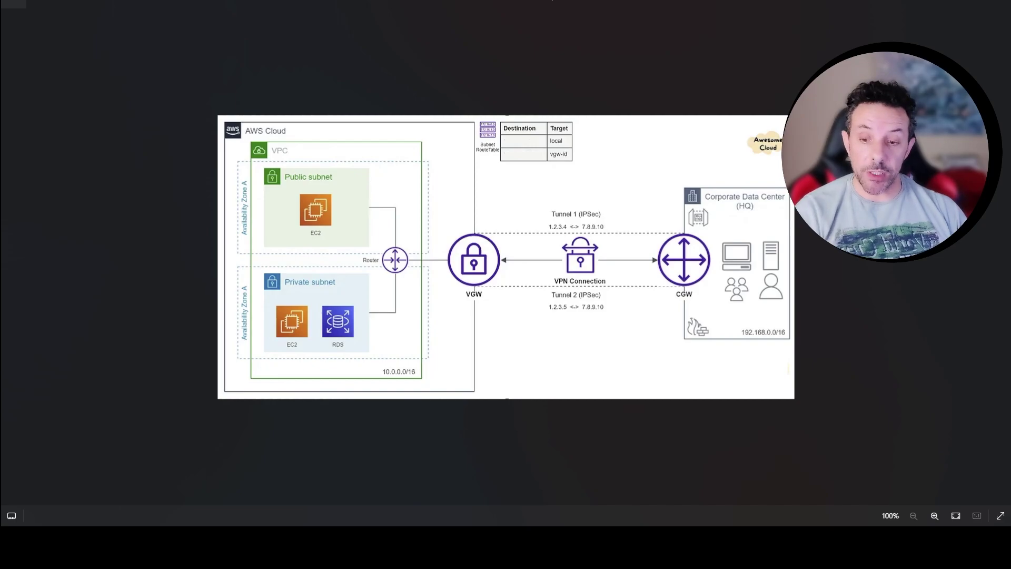
key("alt+Tab")
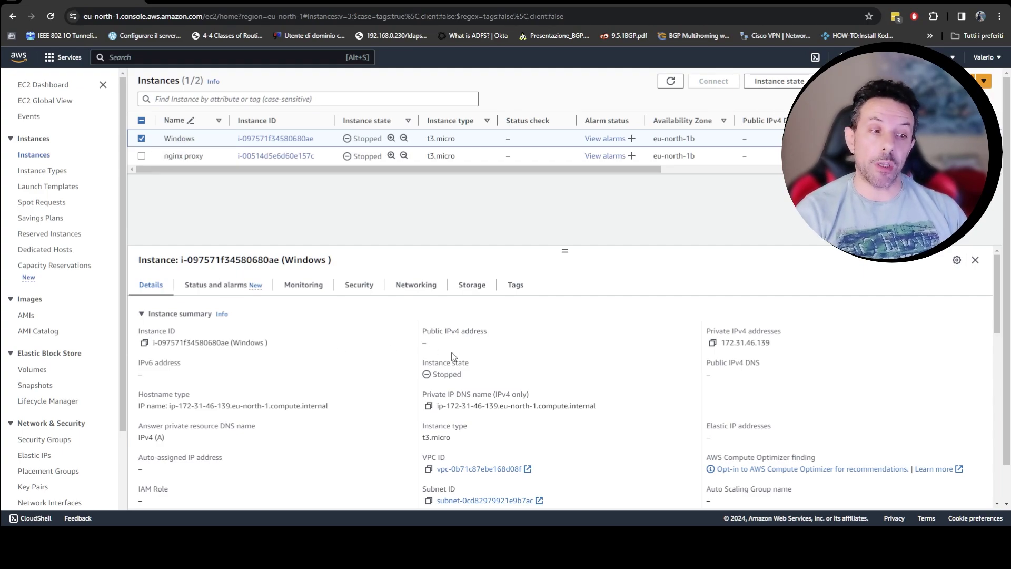
left_click_drag(449, 405, 498, 407)
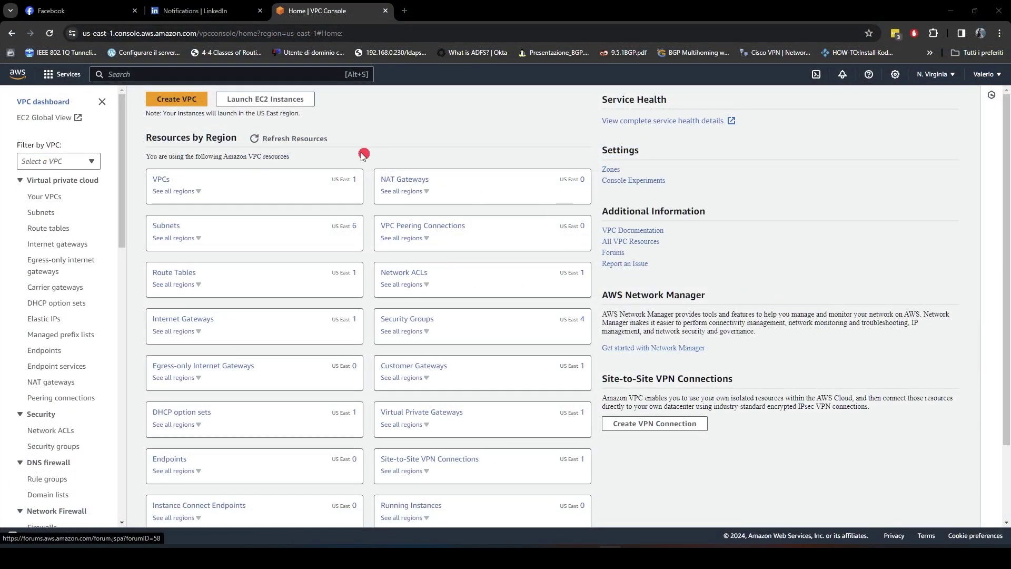
Search the AWS console for vpn and open the Virtual private gateways feature.
left_click(223, 73)
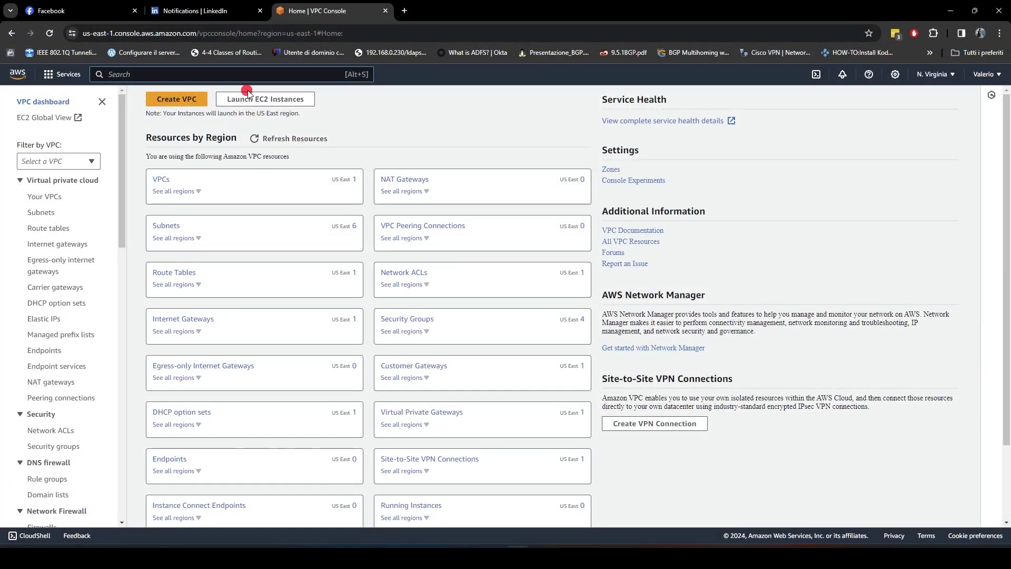
type("vpn")
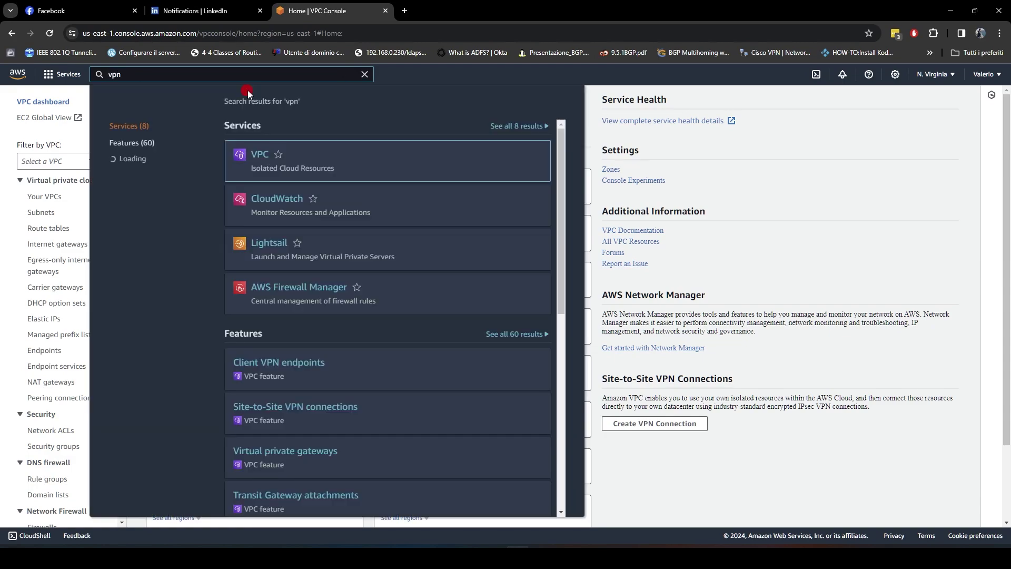
scroll(426, 239, "down", 4)
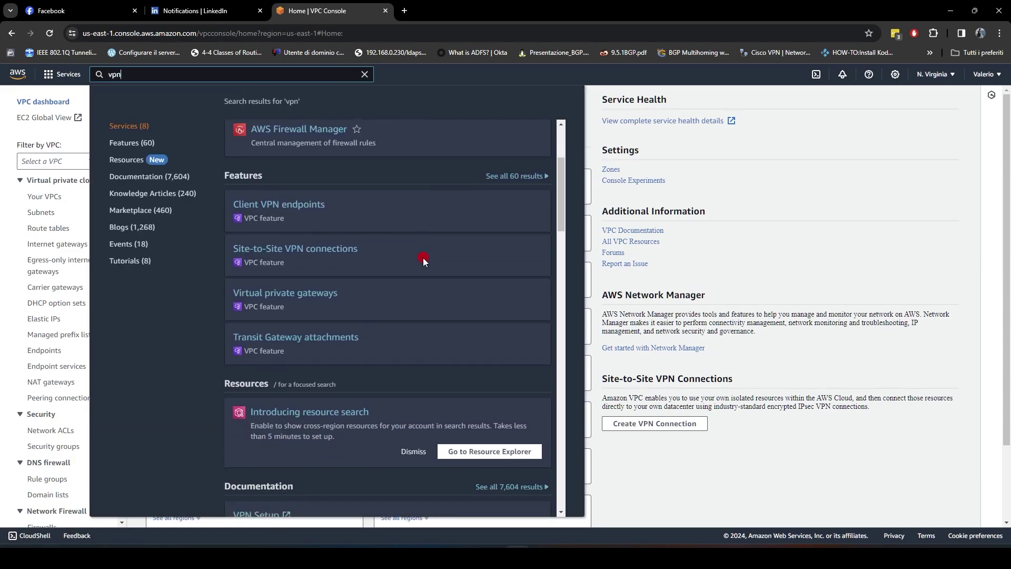
left_click(323, 296)
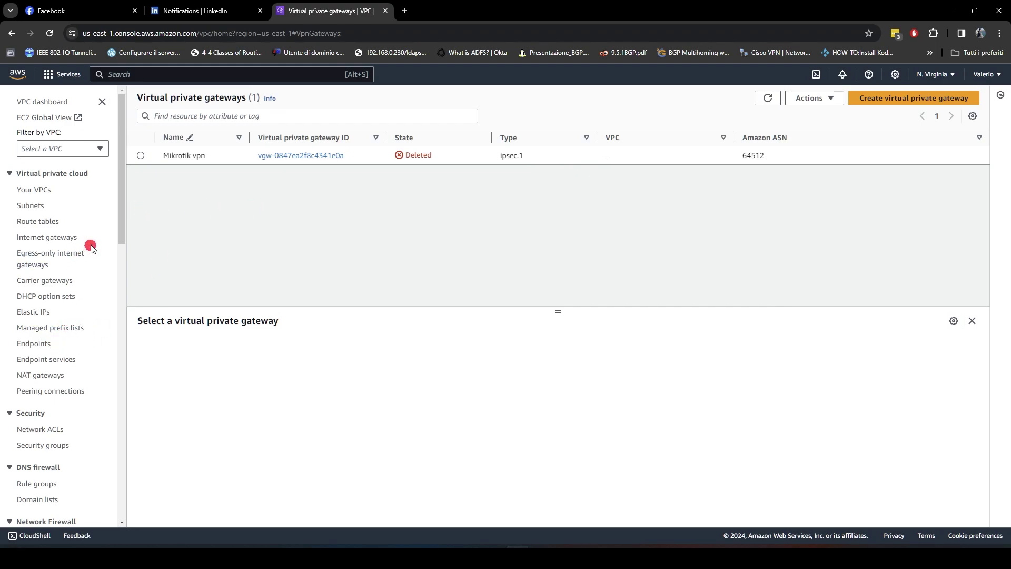
Start creating a customer gateway in the Virtual private network section and name it From office.
scroll(91, 248, "down", 2)
scroll(91, 248, "down", 6)
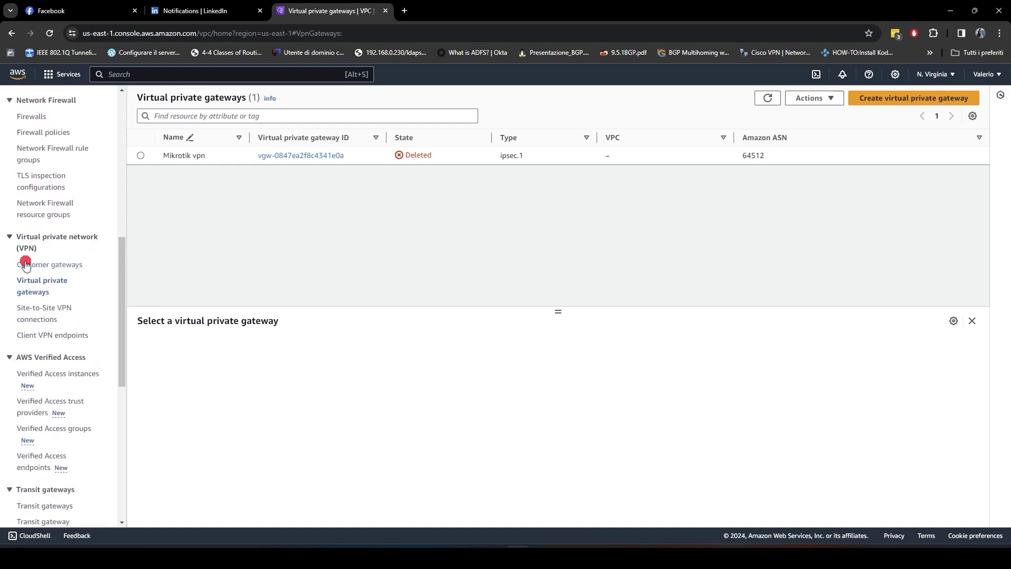
left_click(55, 265)
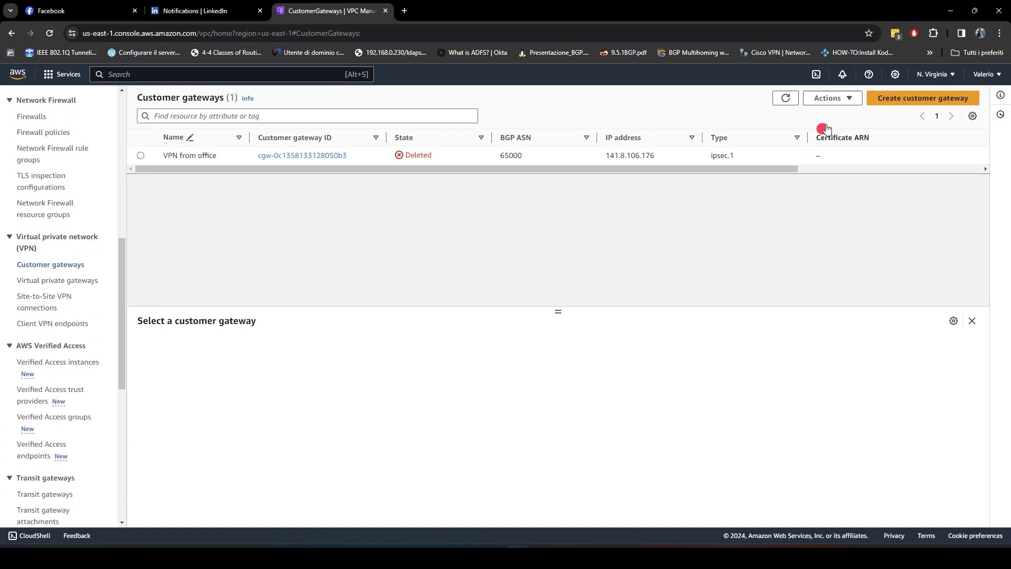
left_click(898, 101)
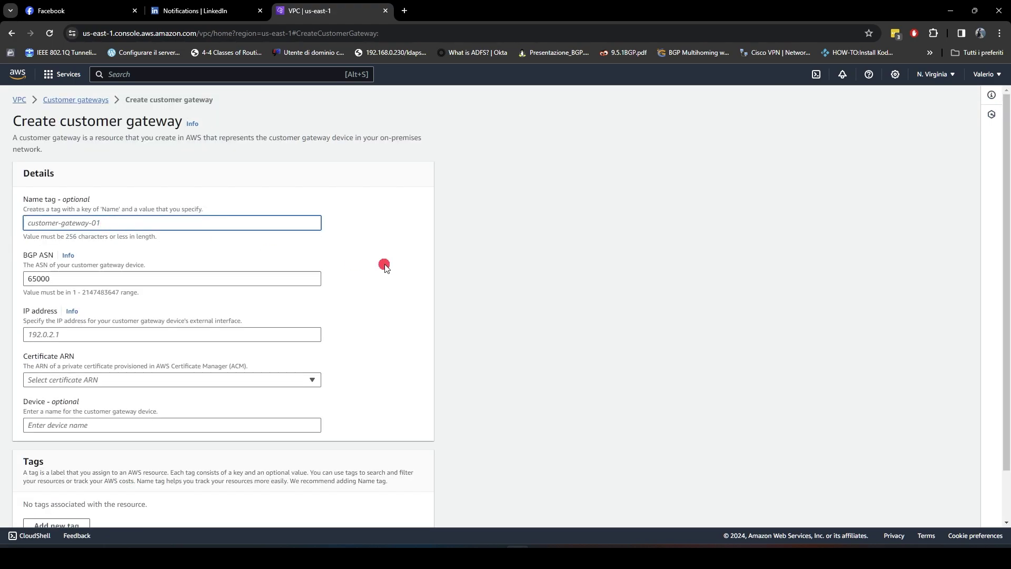
type("From office")
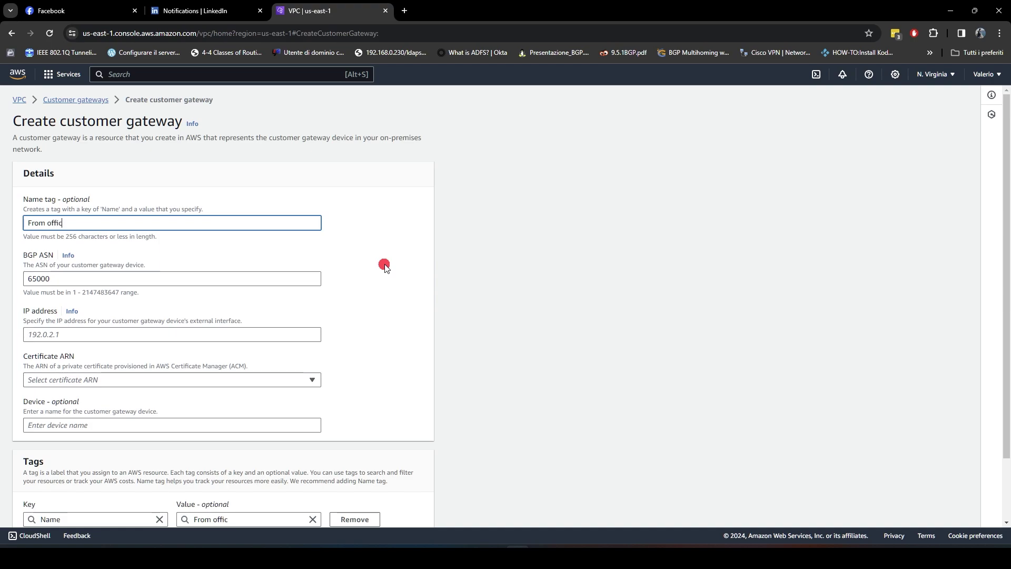
scroll(384, 265, "down", 2)
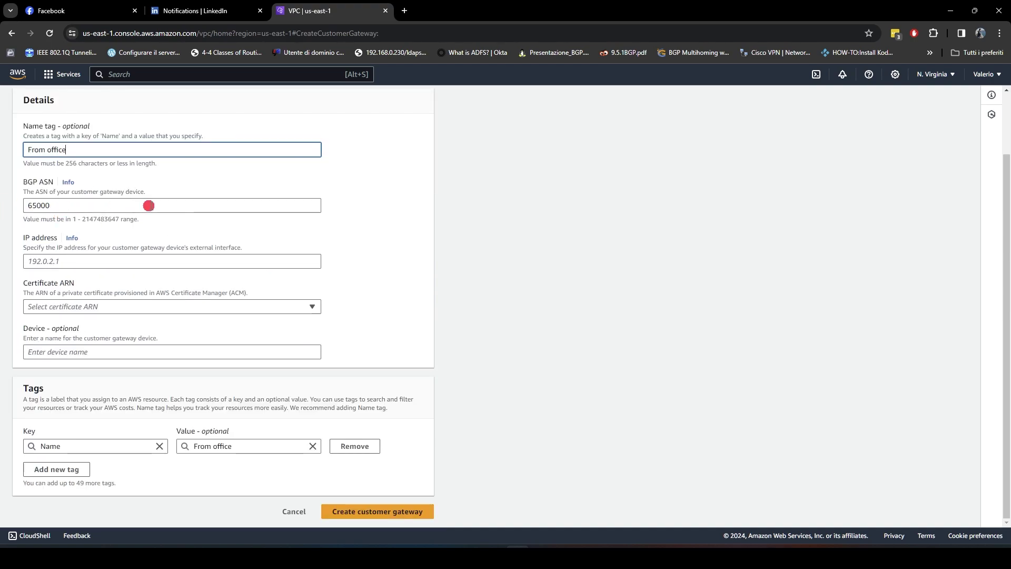
scroll(104, 276, "up", 1)
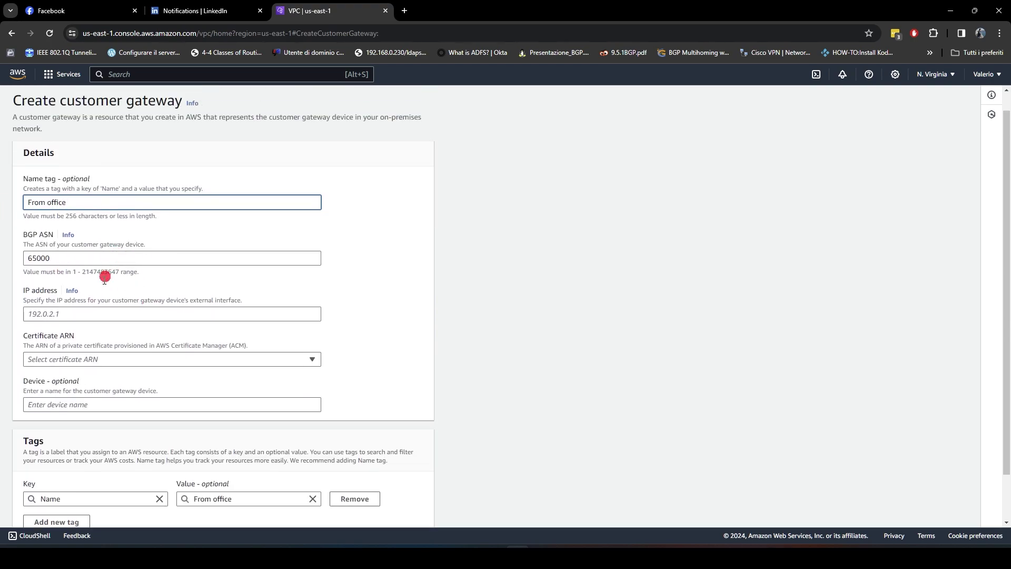
Look up the public IP with a mioip search, enter 141.8.106.176 as the gateway's IP address, and create the customer gateway.
left_click(98, 314)
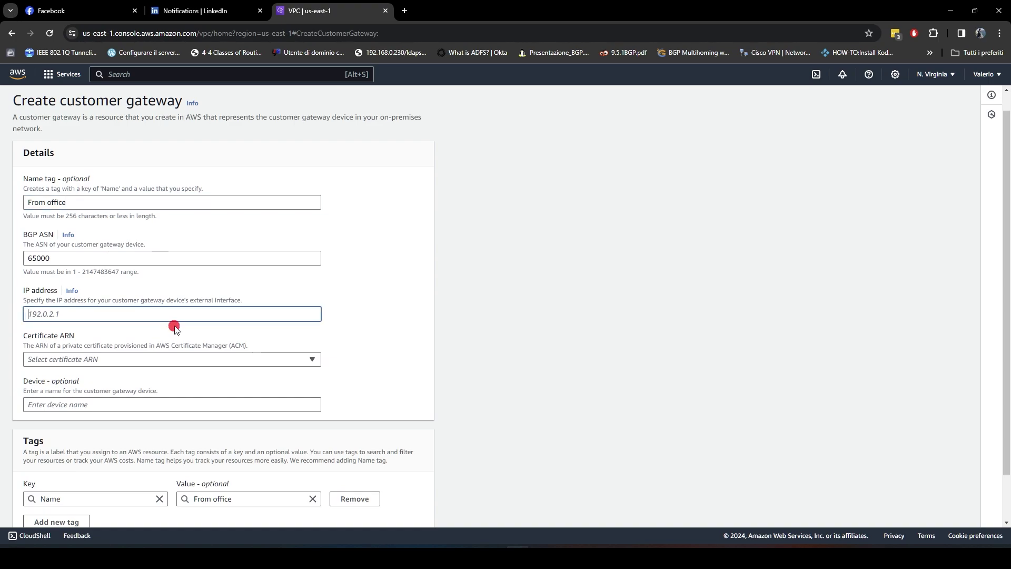
left_click(404, 11)
type("mioi")
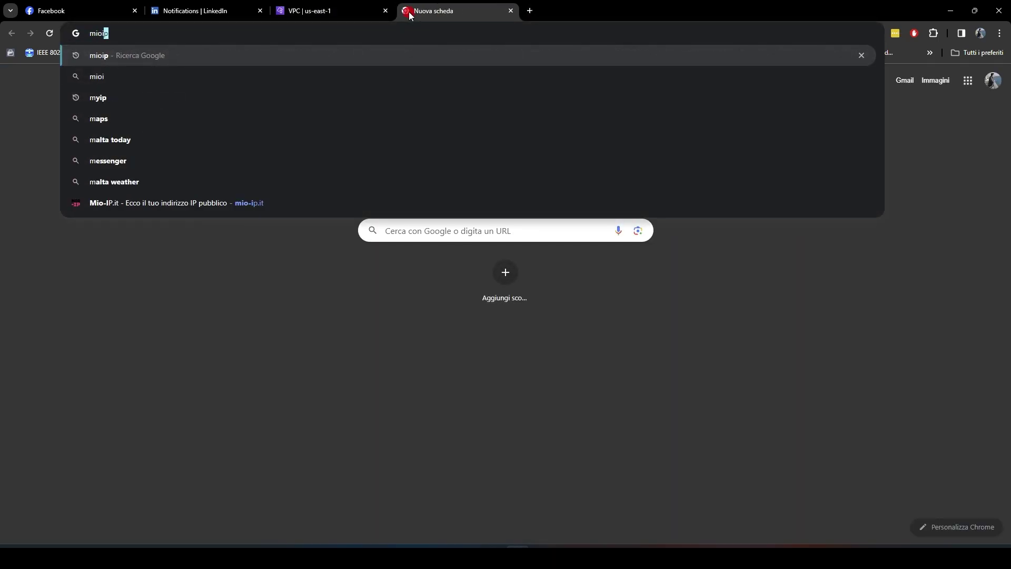
type("p")
key("Return")
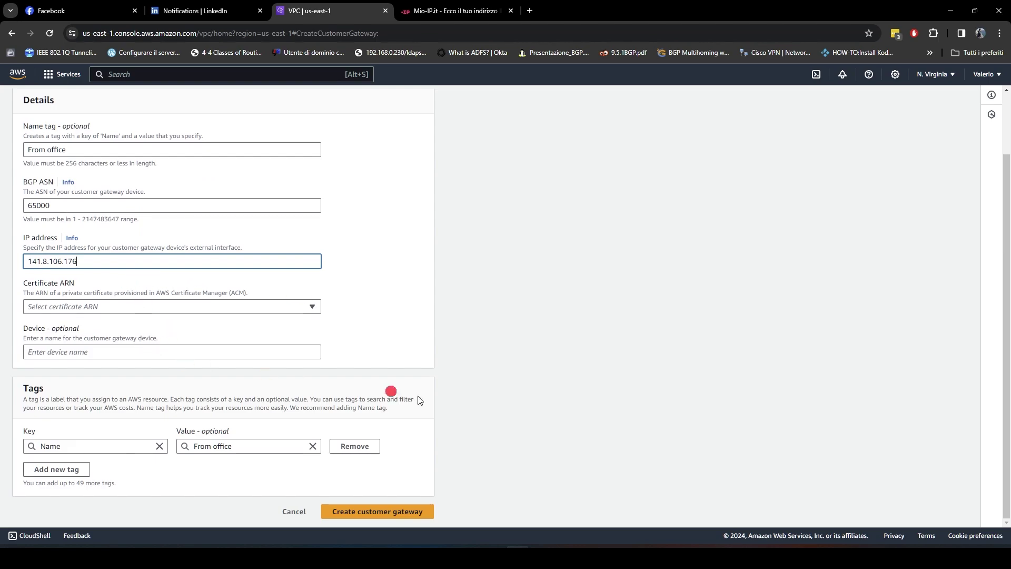
left_click(359, 513)
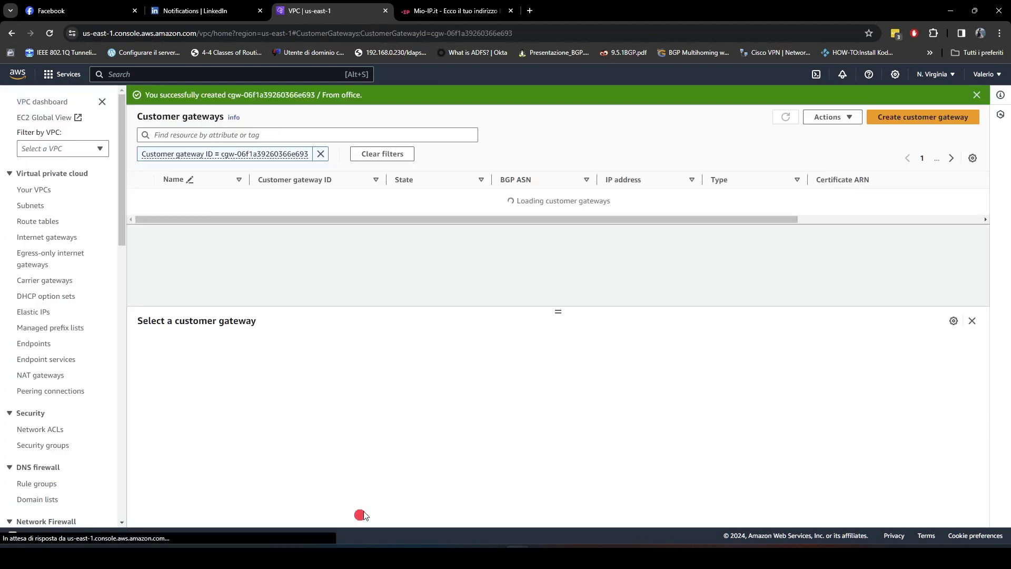
Create a virtual private gateway named AWS.
scroll(83, 283, "down", 8)
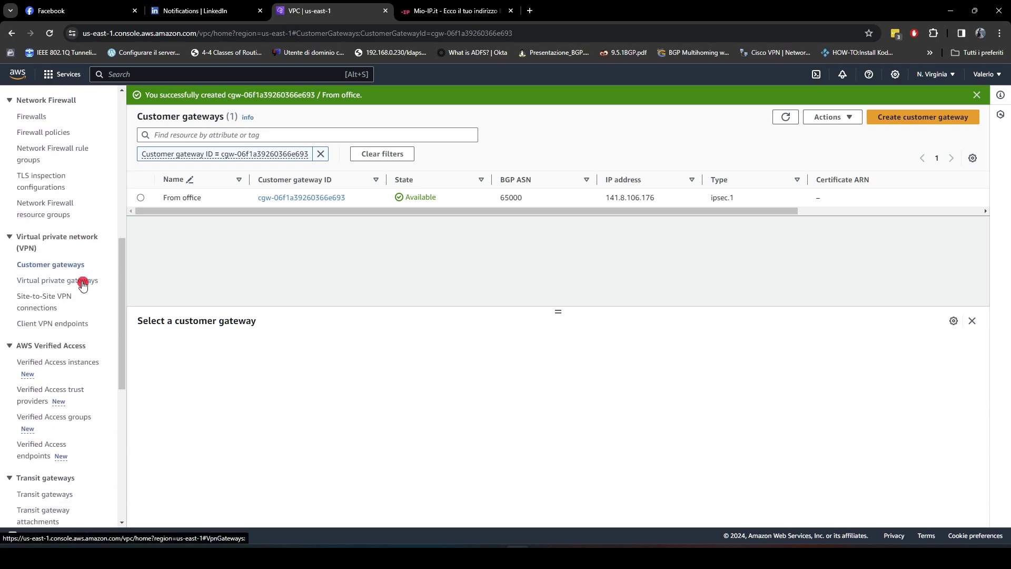
left_click(46, 287)
left_click(876, 100)
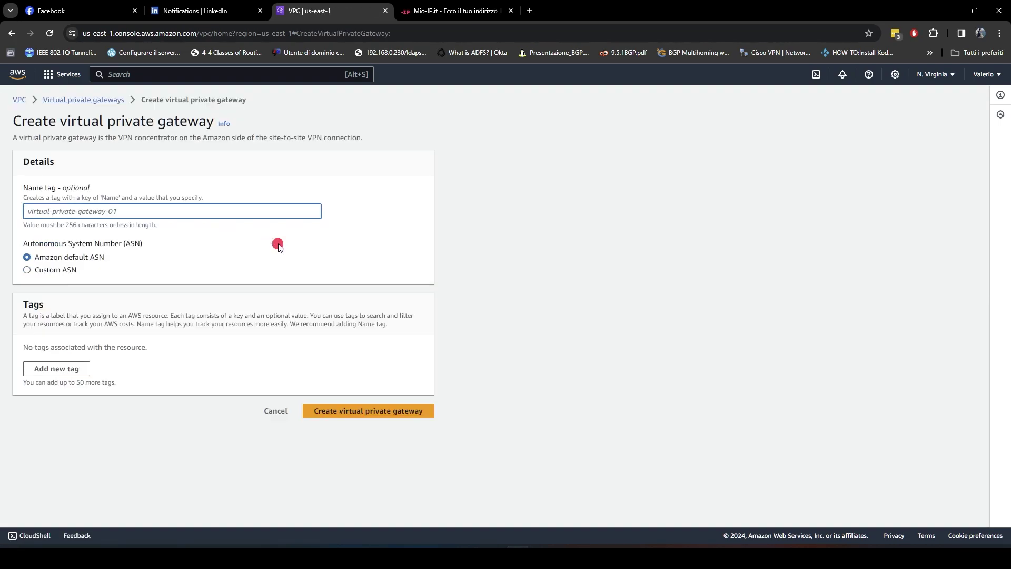
type("AWS")
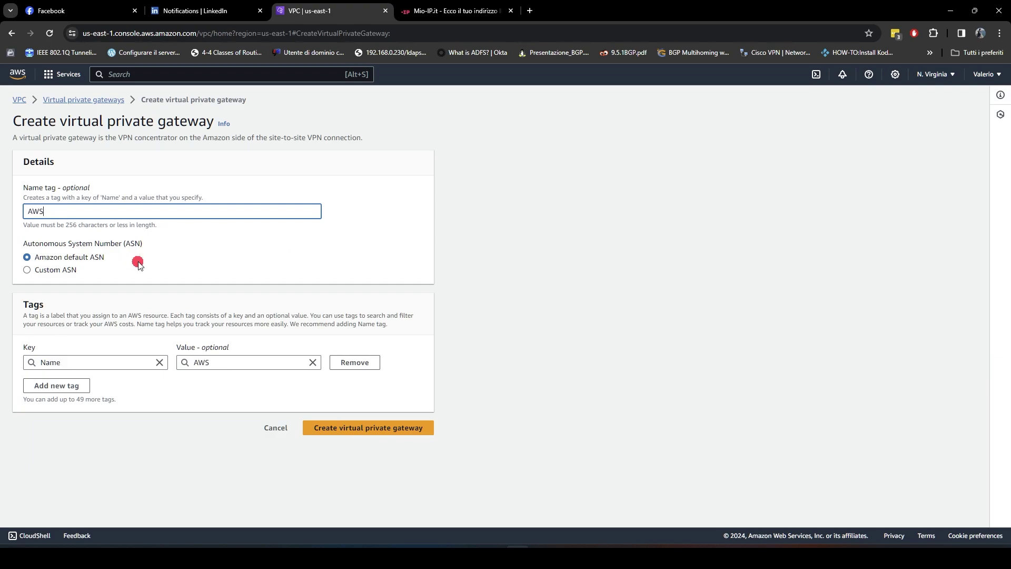
left_click(384, 431)
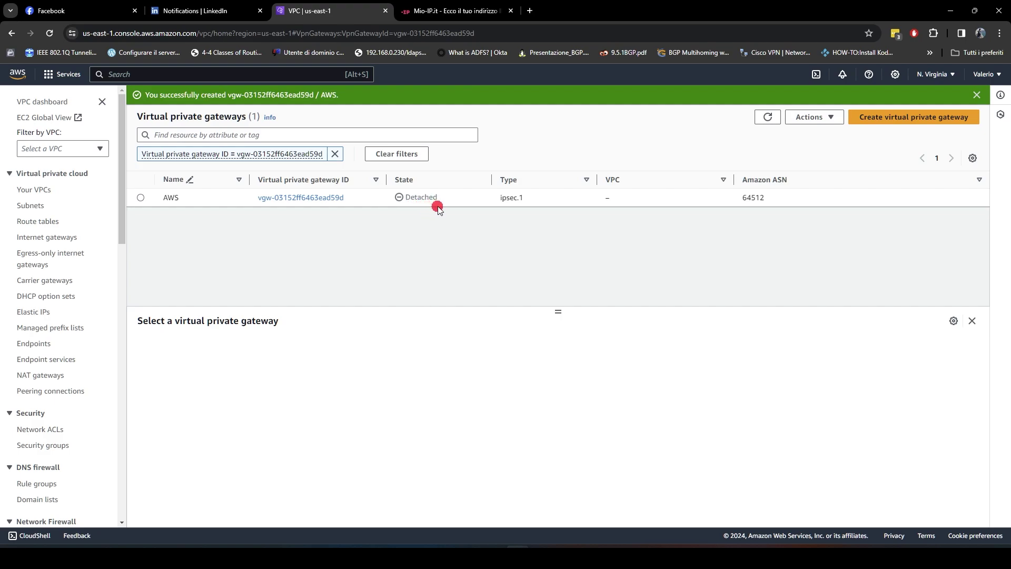
Attach the AWS virtual private gateway to the VPC vpc-0adc5377fb547c094.
left_click(141, 198)
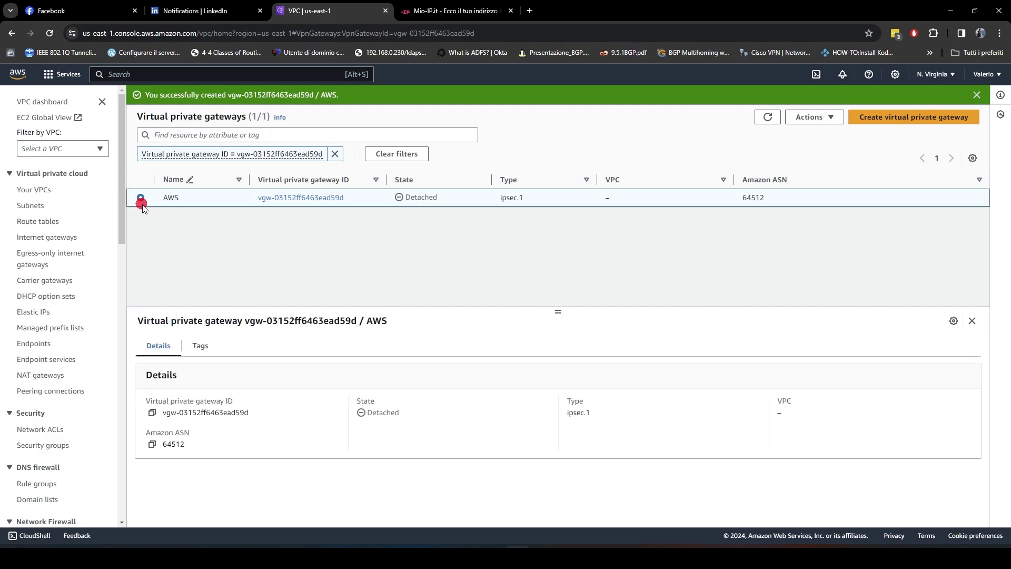
left_click(833, 118)
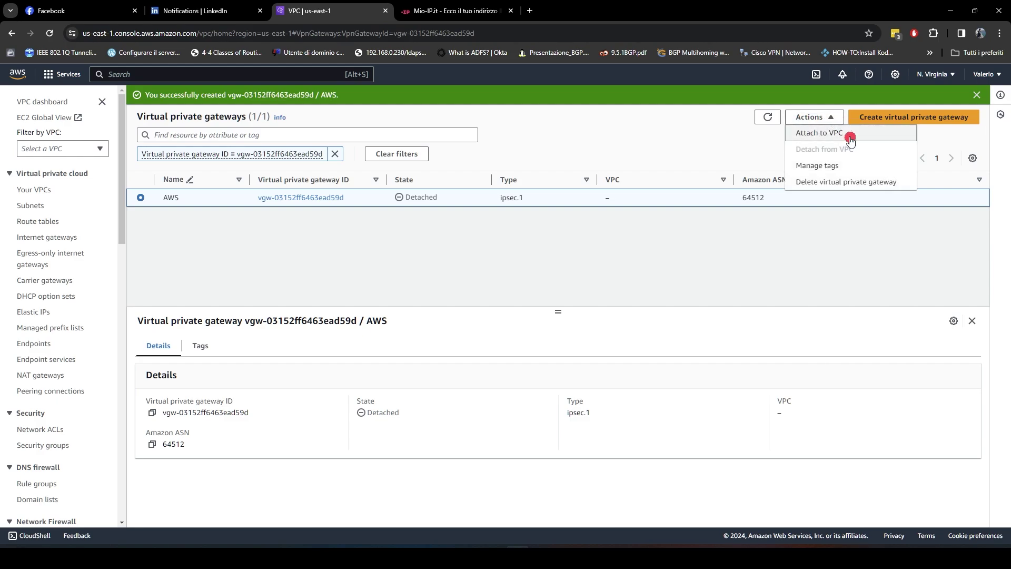
left_click(820, 132)
left_click(211, 232)
left_click(211, 264)
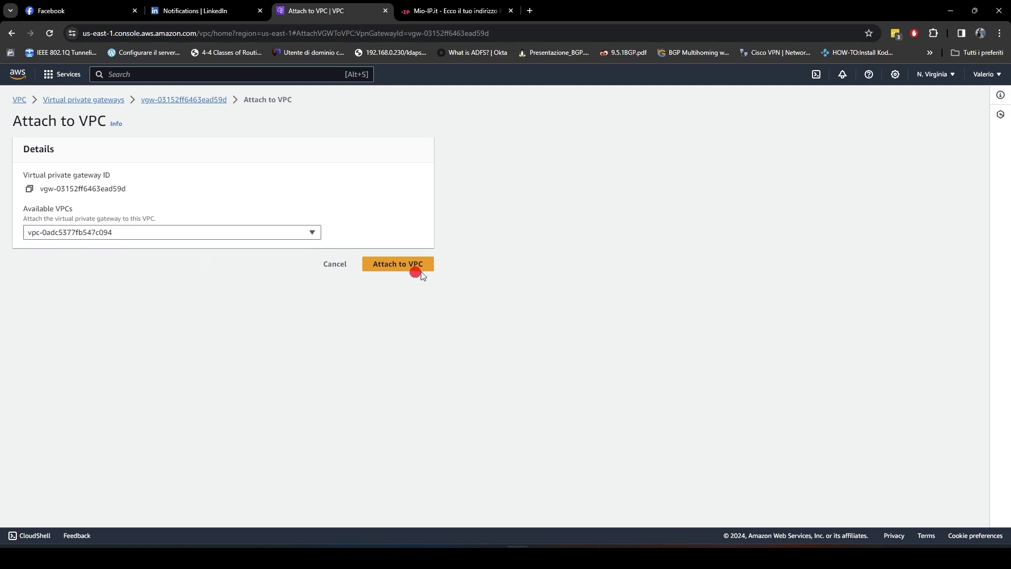
left_click(413, 265)
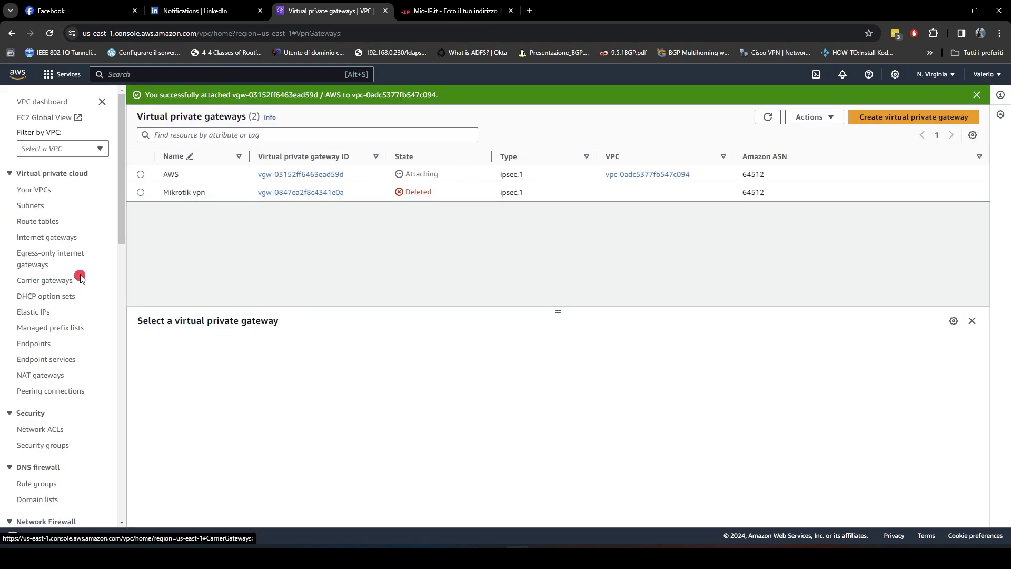
Start creating a Site-to-Site VPN connection and name it VPN crazynet-AWS.
scroll(79, 276, "down", 8)
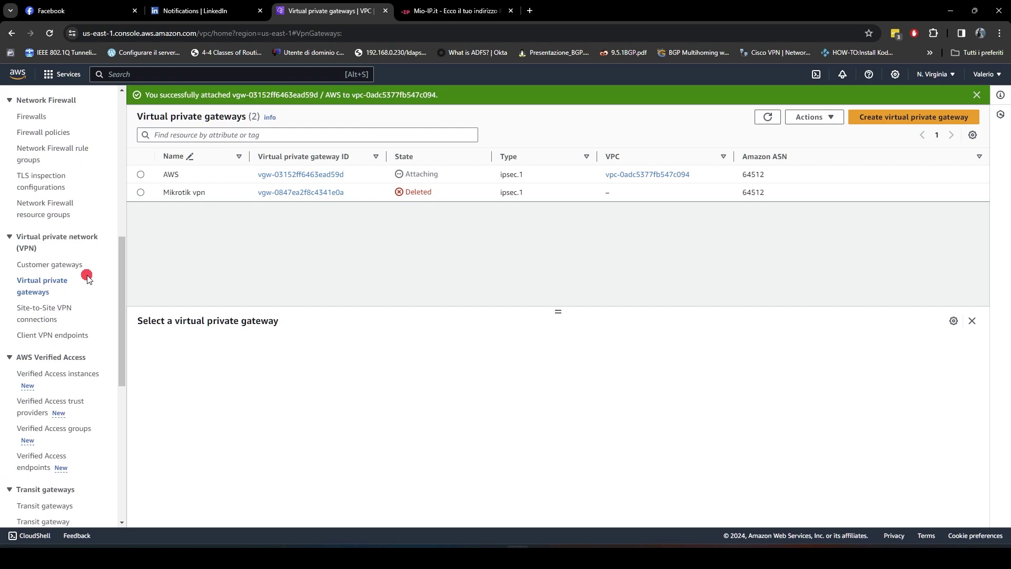
left_click(58, 314)
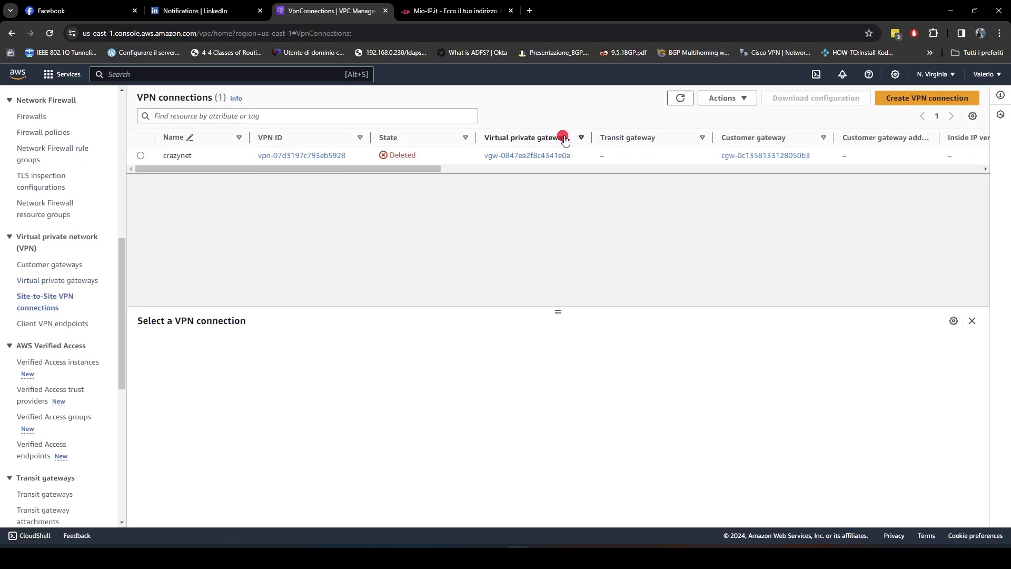
left_click(900, 107)
left_click(183, 209)
type("VPN")
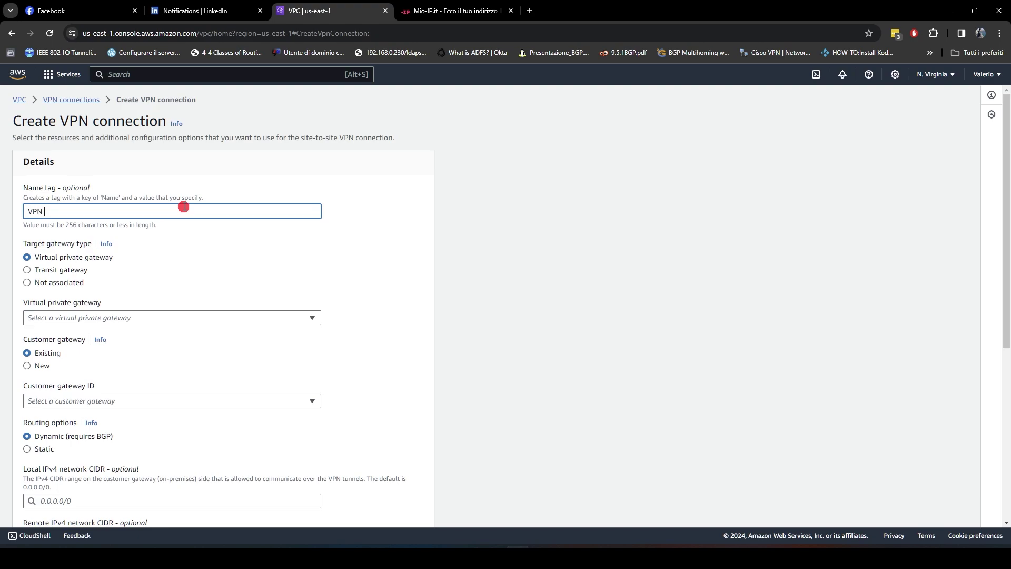
type(" crazynet-AWS")
Assign the AWS virtual private gateway and the existing From office customer gateway to the VPN connection.
scroll(74, 176, "down", 2)
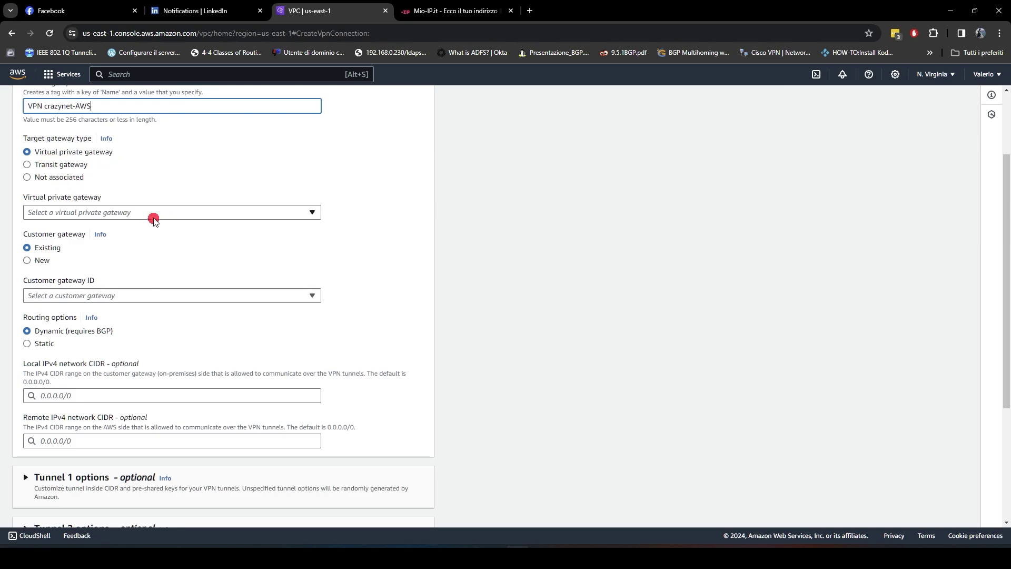
left_click(125, 213)
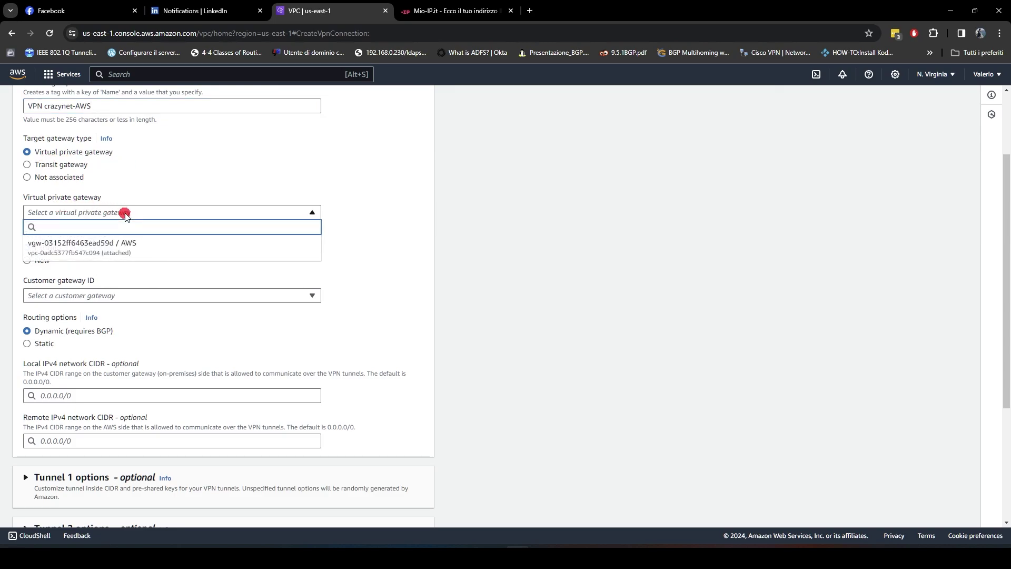
left_click(149, 244)
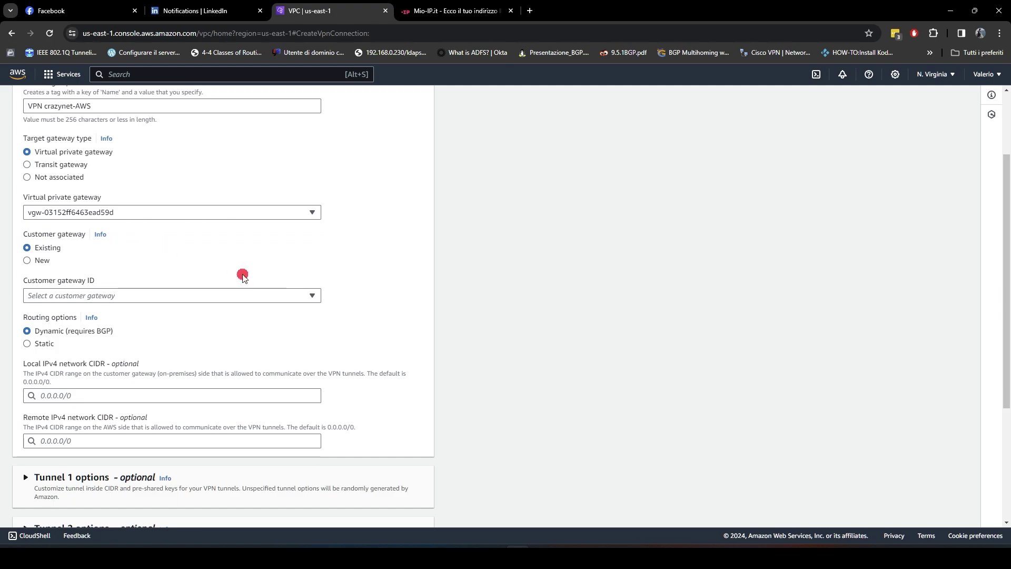
scroll(241, 275, "down", 1)
left_click(127, 243)
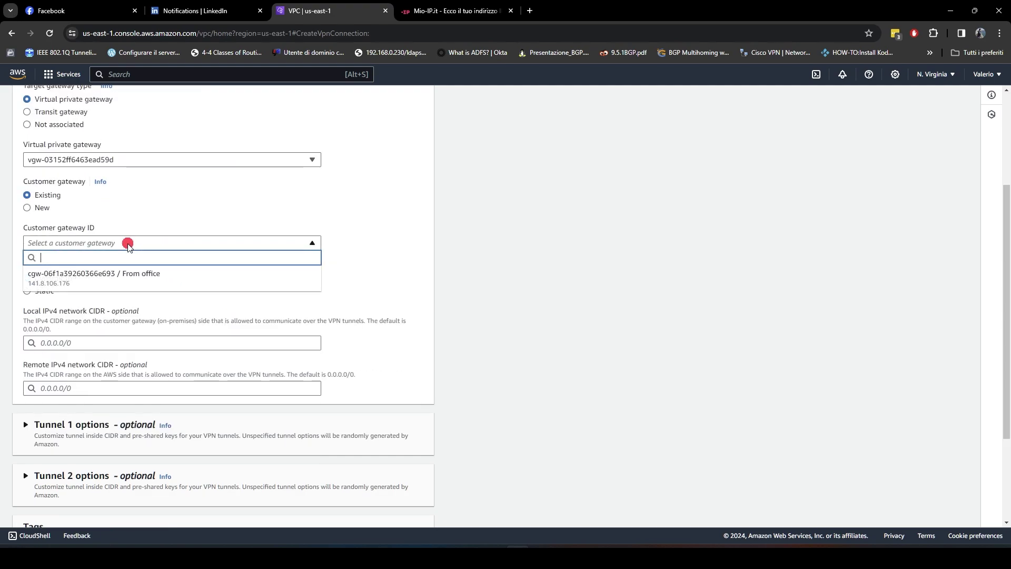
left_click(176, 279)
left_click(165, 244)
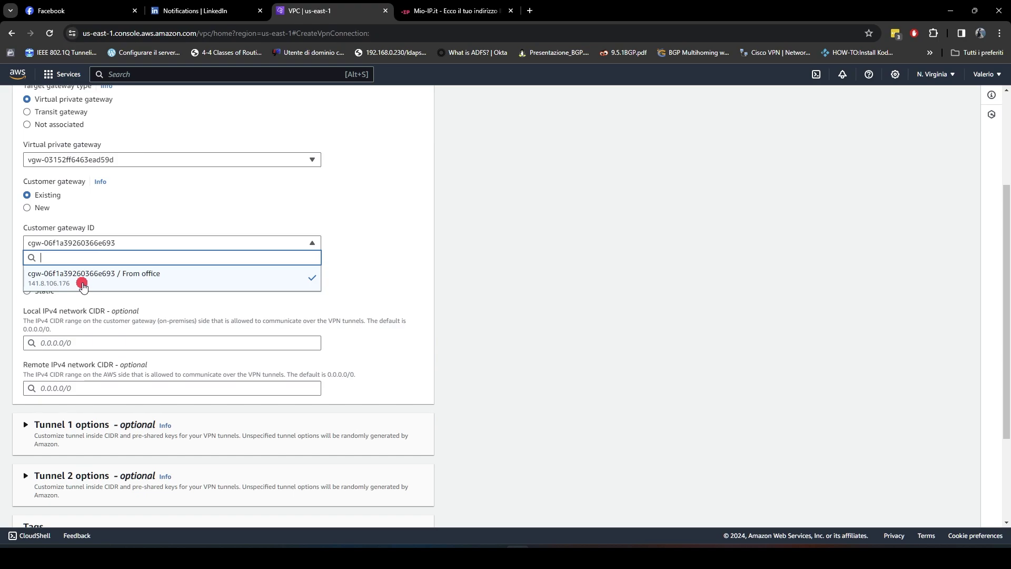
left_click(248, 280)
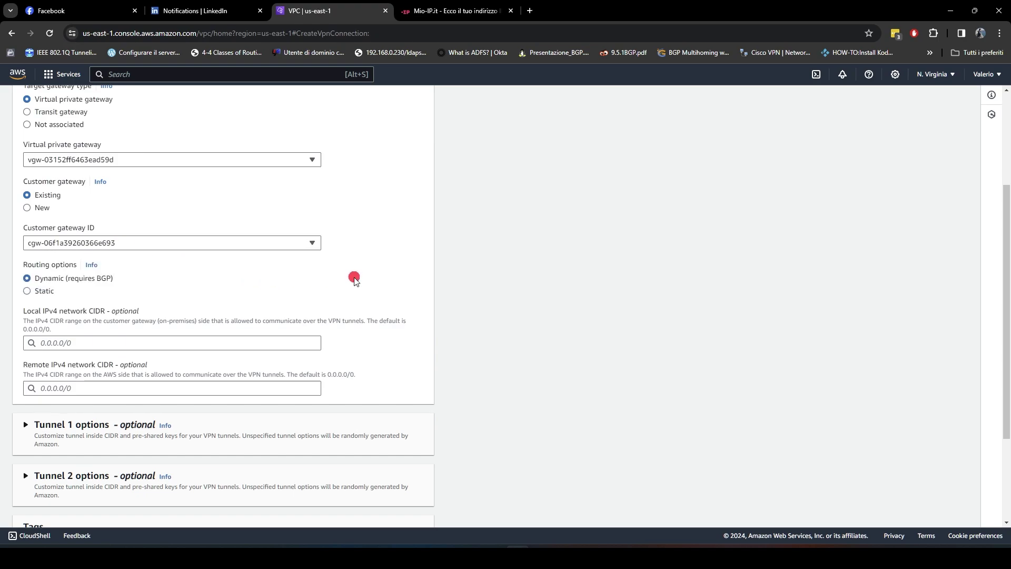
scroll(355, 278, "down", 2)
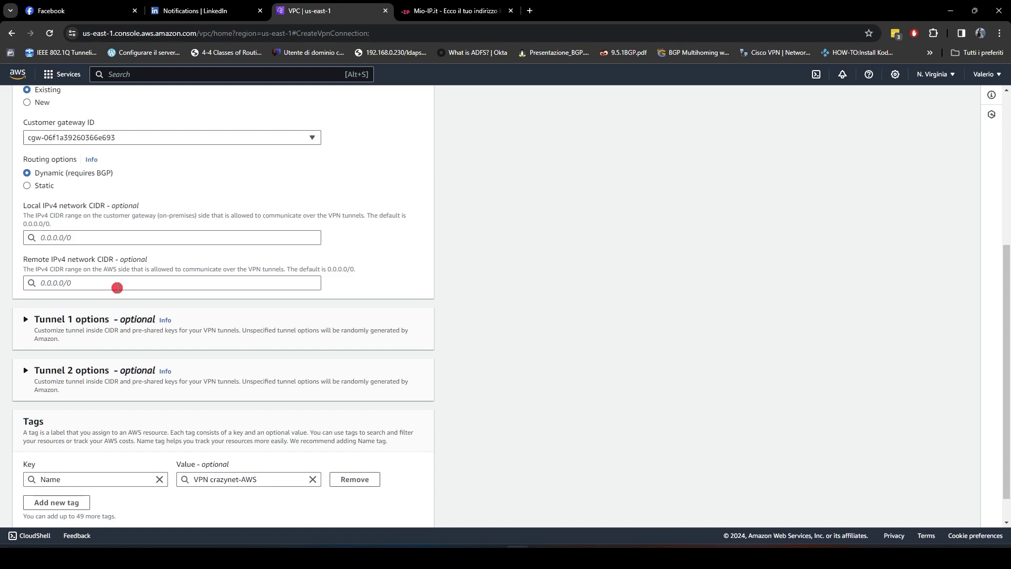
Create the VPN connection with dynamic (BGP) routing, keeping the default local and remote IPv4 network CIDRs.
left_click(102, 237)
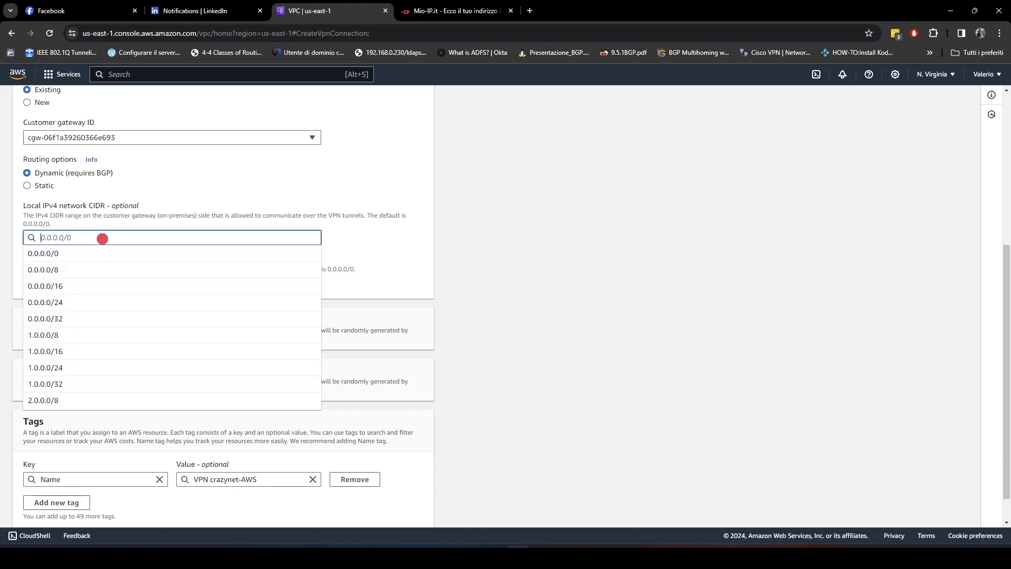
left_click(413, 248)
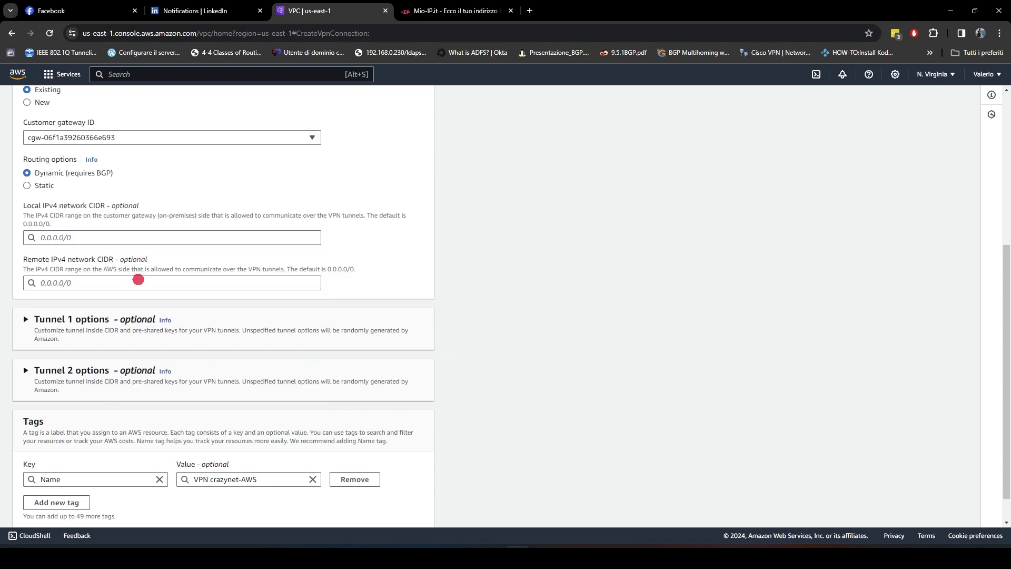
left_click(138, 280)
left_click(412, 255)
scroll(413, 257, "up", 1)
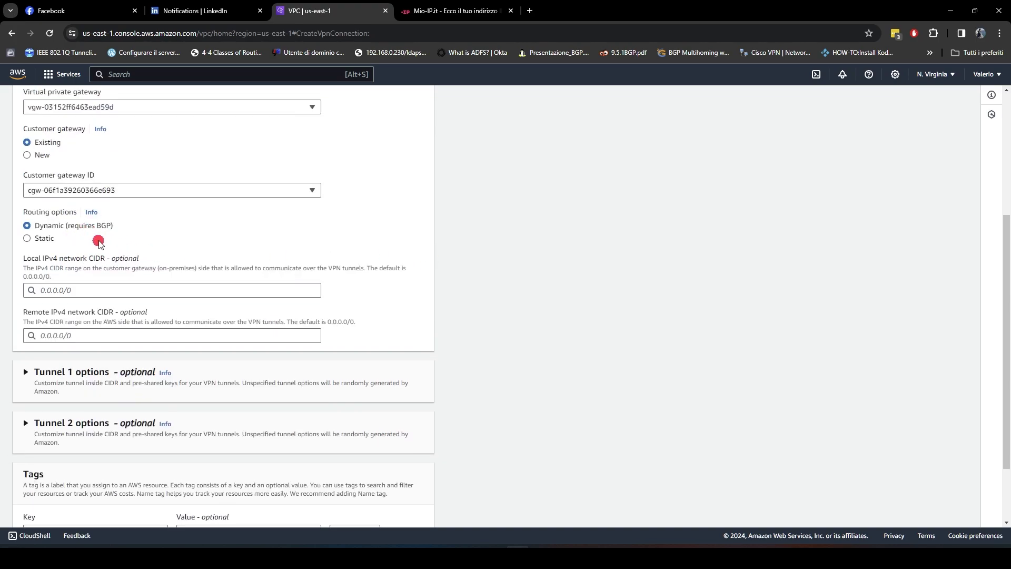
scroll(323, 316, "down", 2)
left_click(386, 511)
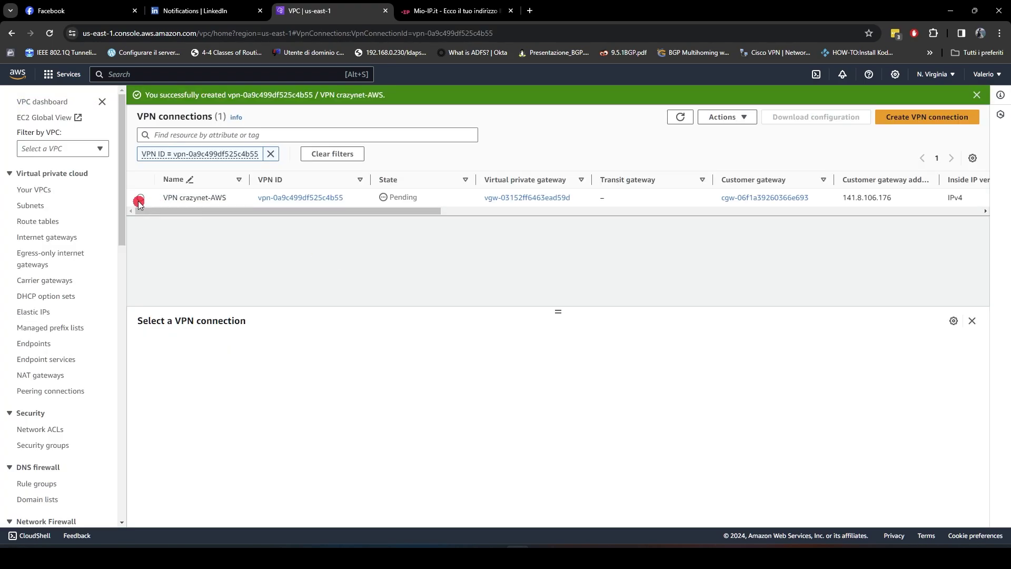
Refresh the VPN connections list and select VPN crazynet-AWS.
left_click(141, 198)
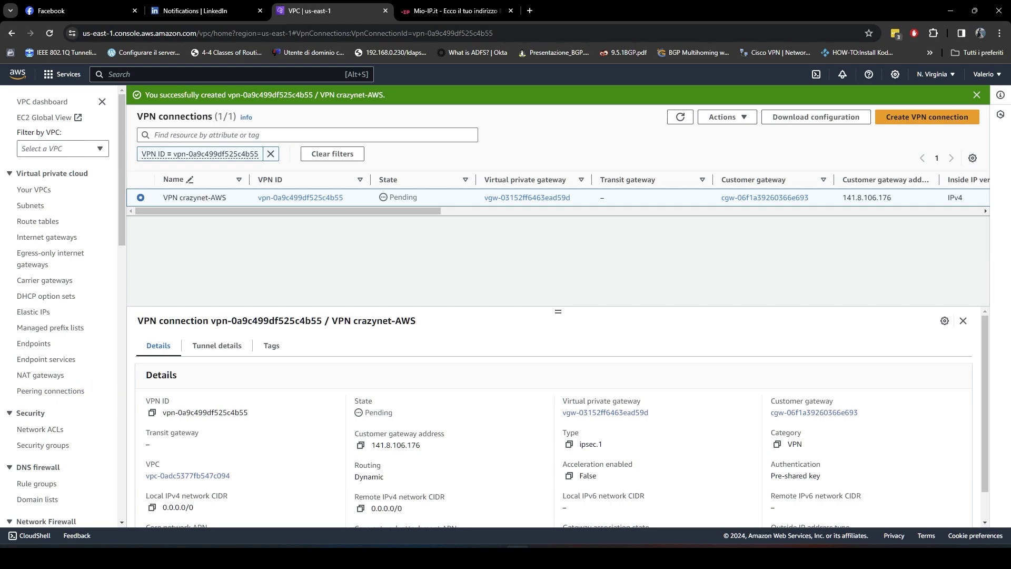
left_click(681, 118)
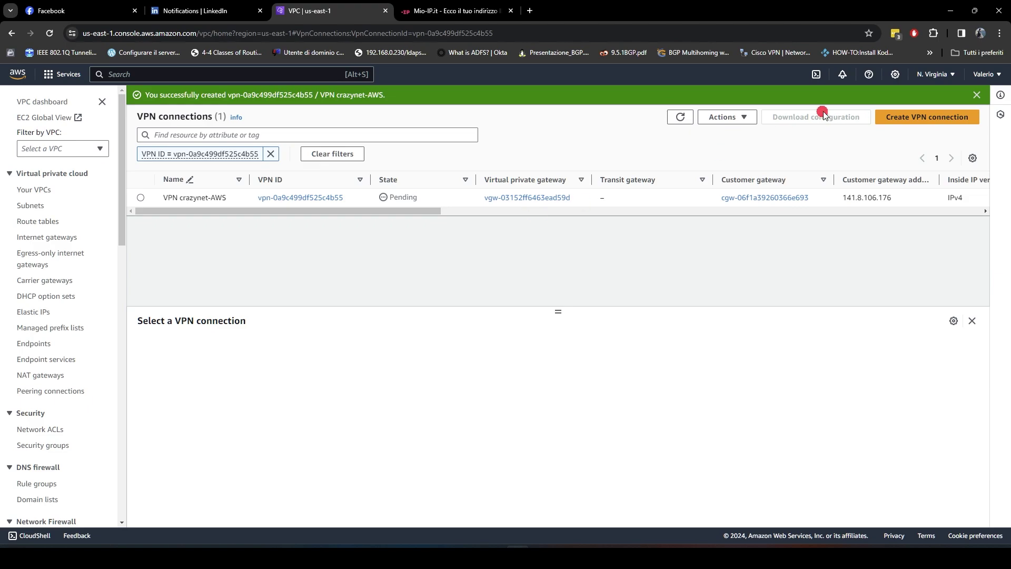
left_click(142, 197)
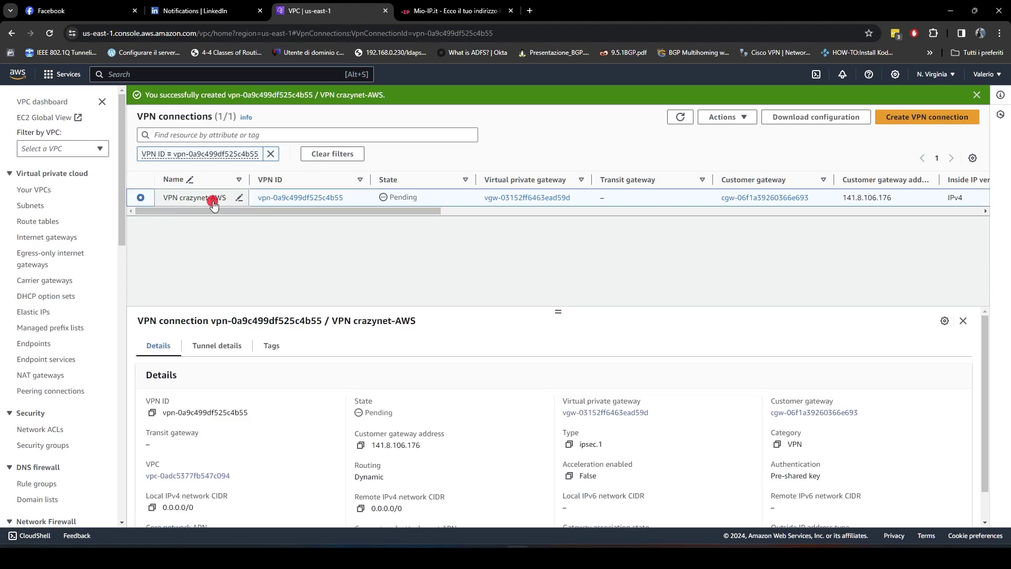
Download the VPN's sample configuration for Mikrotik RouterOS 6.47 with ikev1 and open the downloaded file.
left_click(816, 120)
left_click(503, 267)
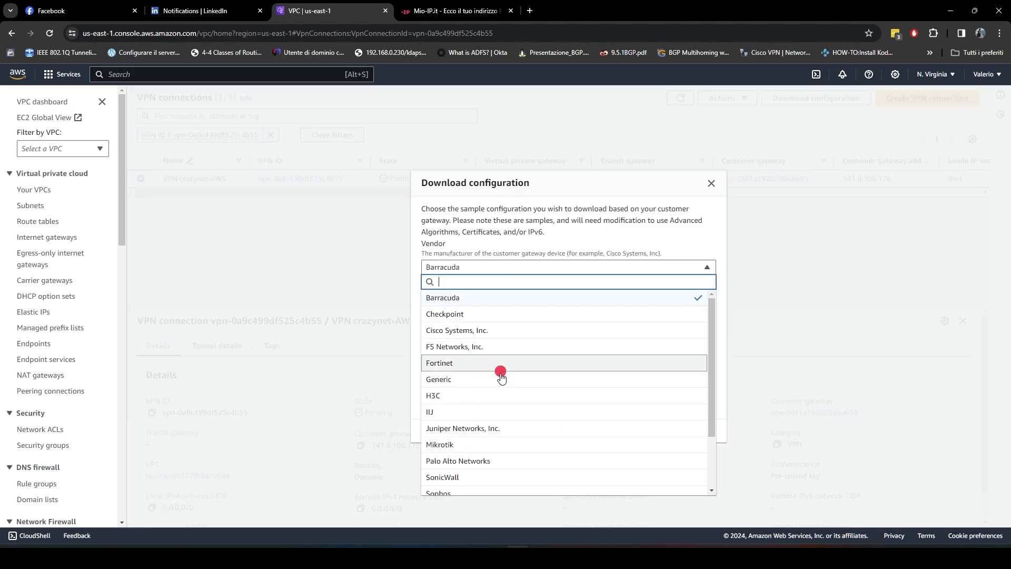
left_click(506, 444)
left_click(523, 357)
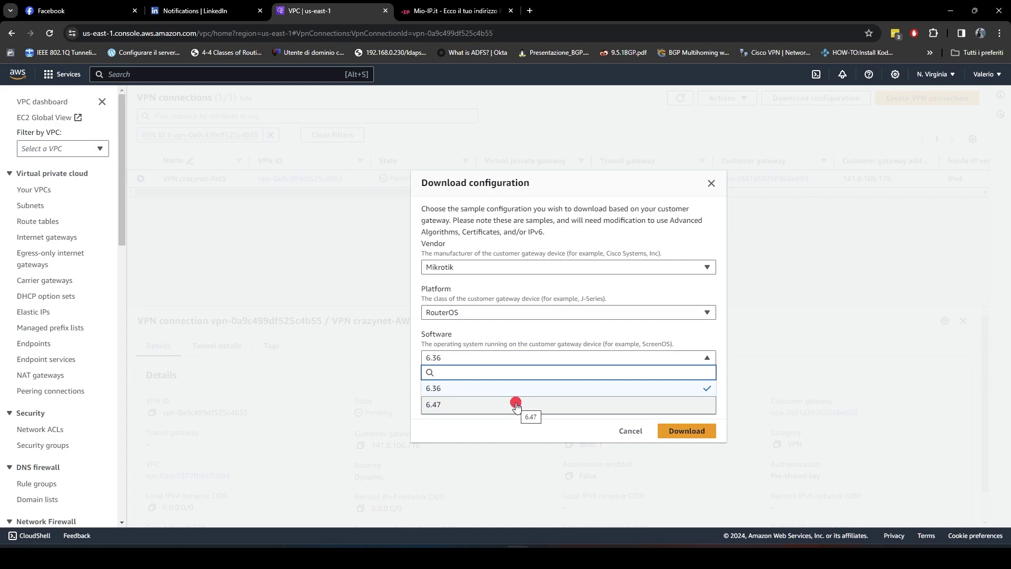
left_click(516, 404)
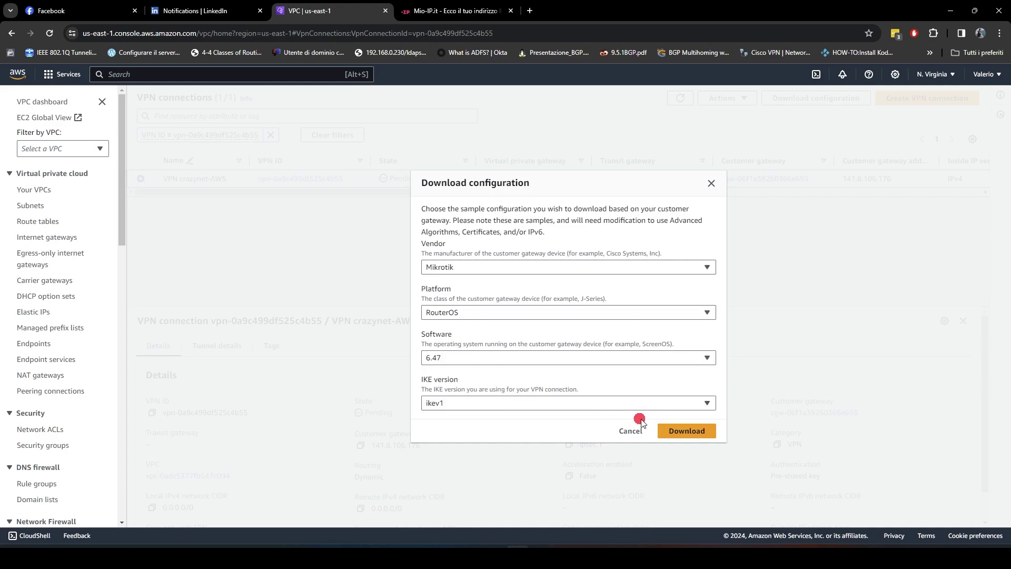
left_click(673, 431)
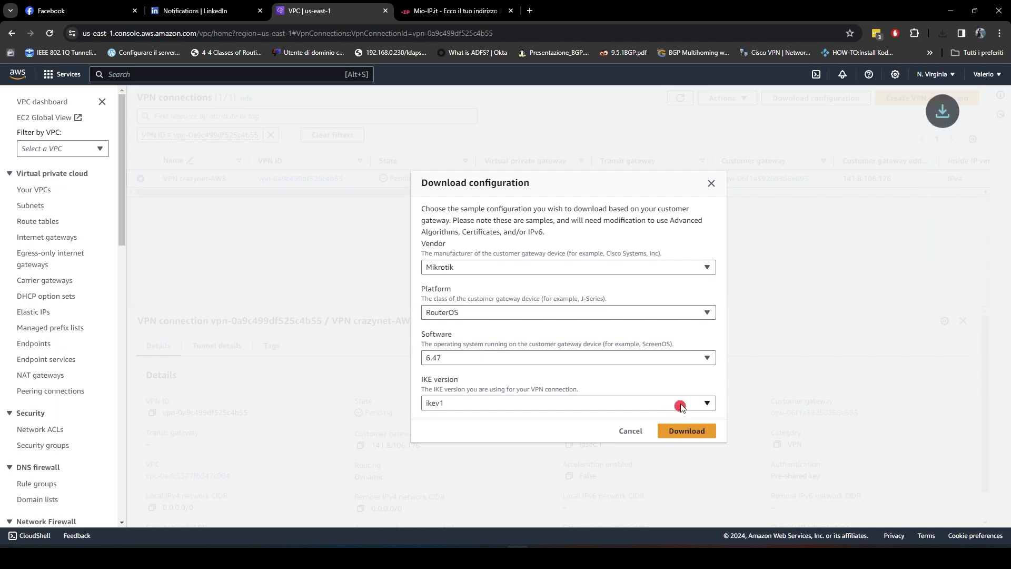
left_click(711, 183)
left_click(875, 84)
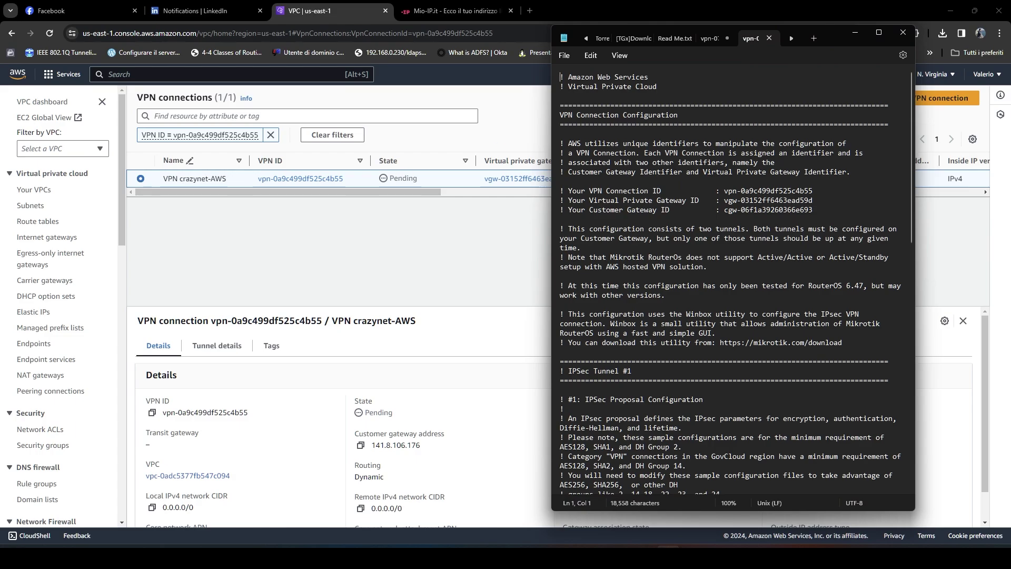
Switch to WinBox and arrange its window side by side with the downloaded configuration file.
key("alt+Tab")
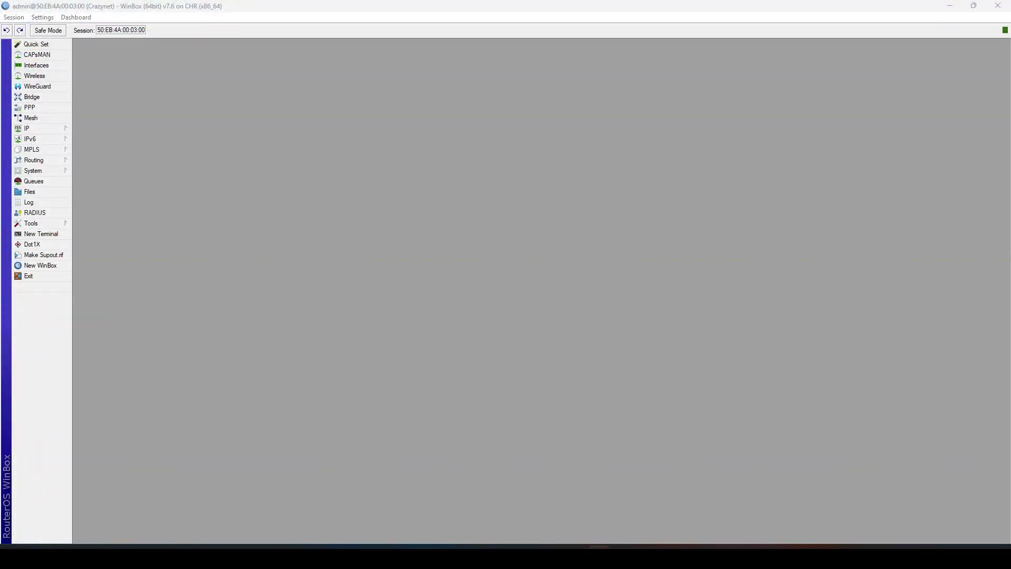
double_click(240, 5)
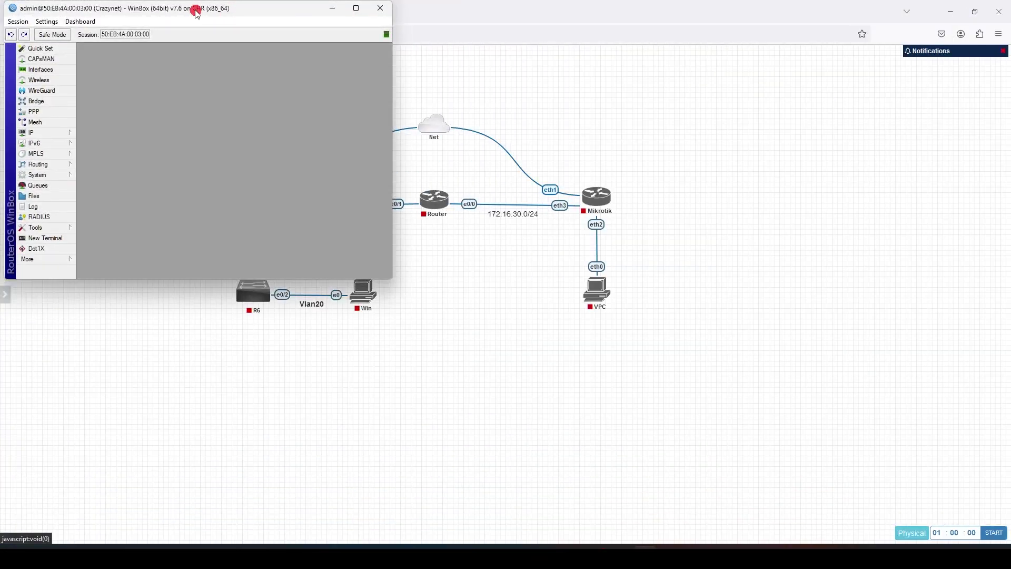
left_click_drag(195, 11, 814, 10)
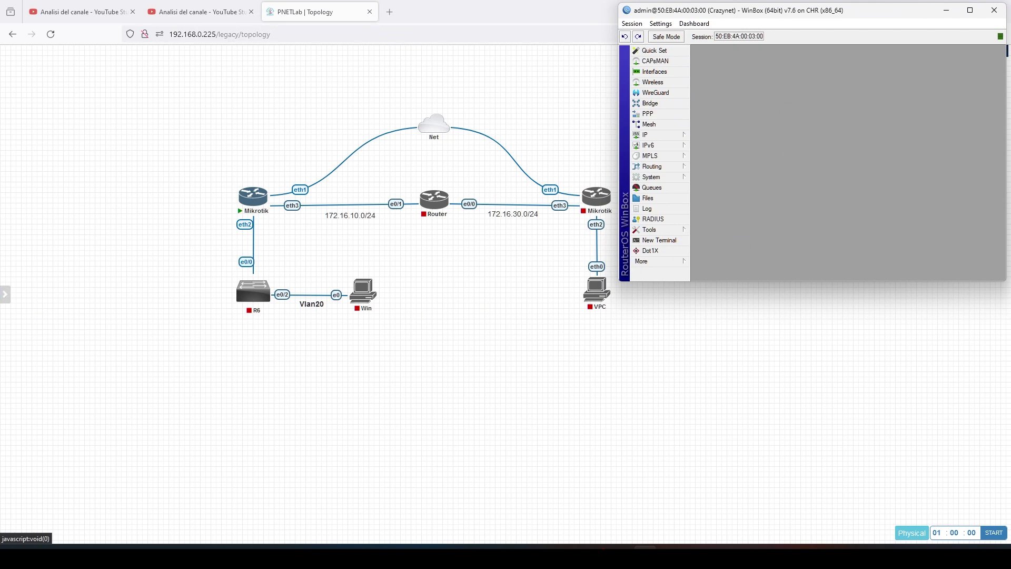
key("alt+Tab")
left_click_drag(63, 18, 286, 16)
left_click(714, 267)
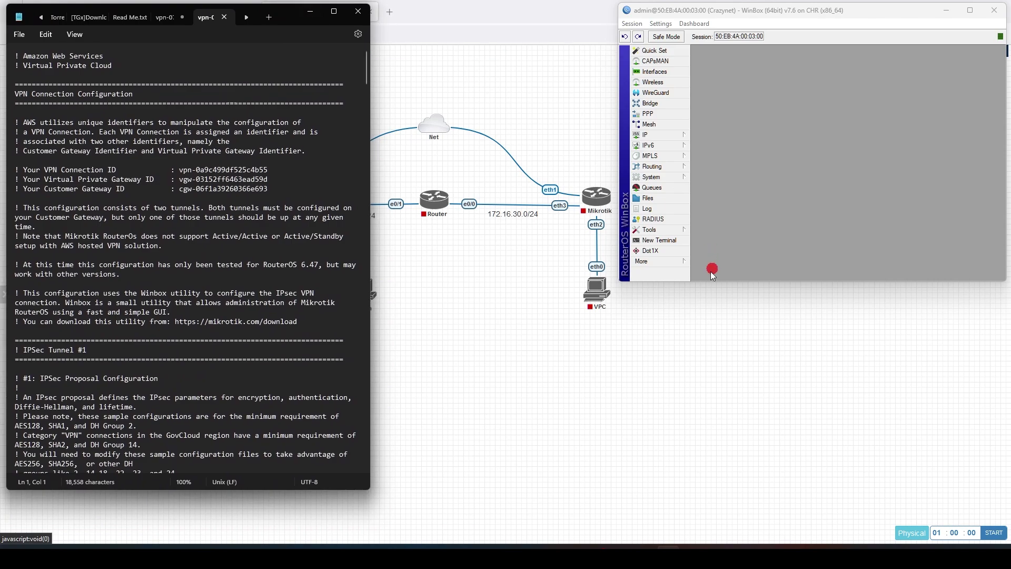
Following the IPSec Tunnel #1 section, start a new IPsec proposal on the router named ipsec-vpn-0a9c499df525c4b55-0.
scroll(164, 185, "down", 9)
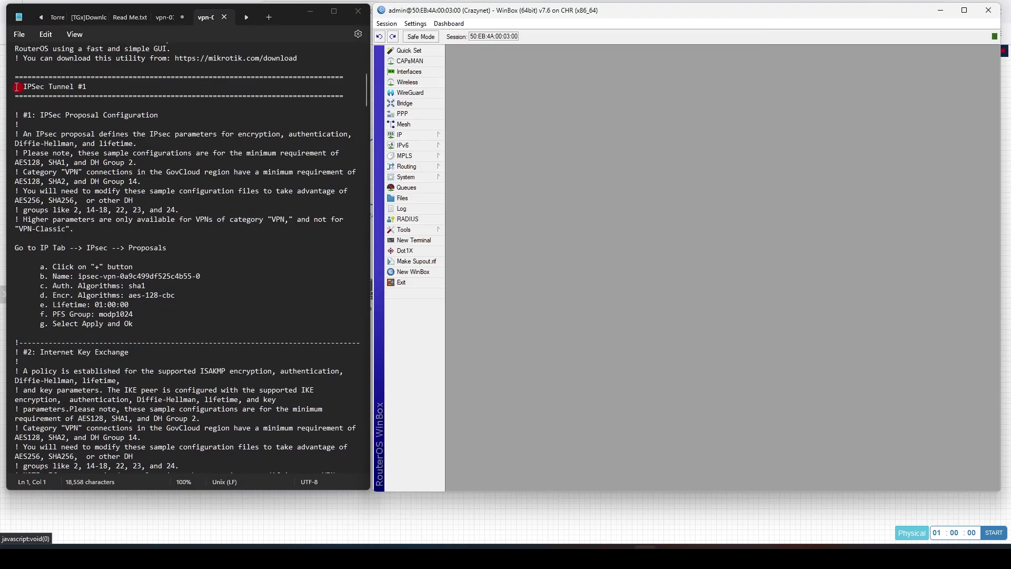
left_click_drag(19, 86, 119, 85)
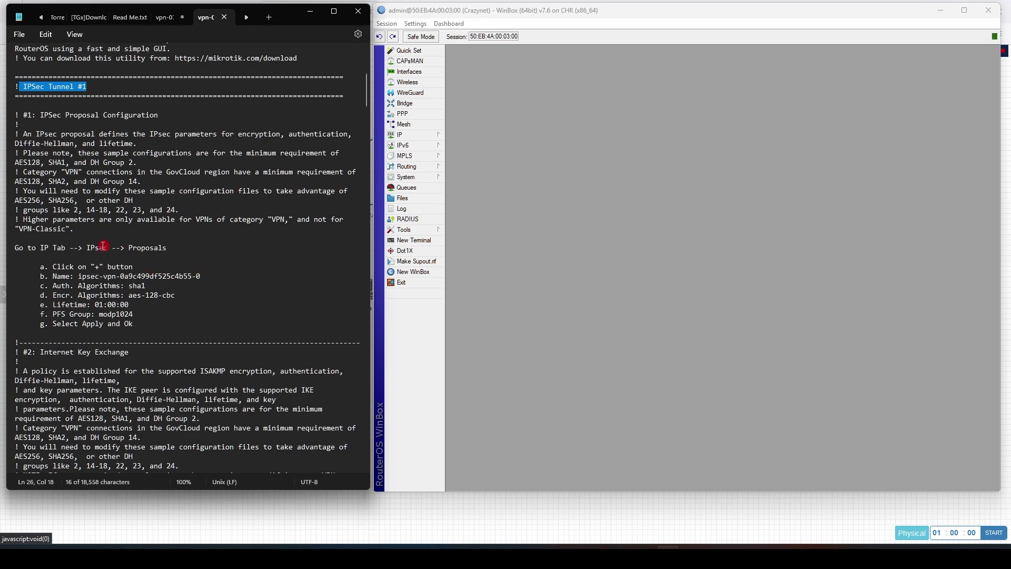
left_click(409, 136)
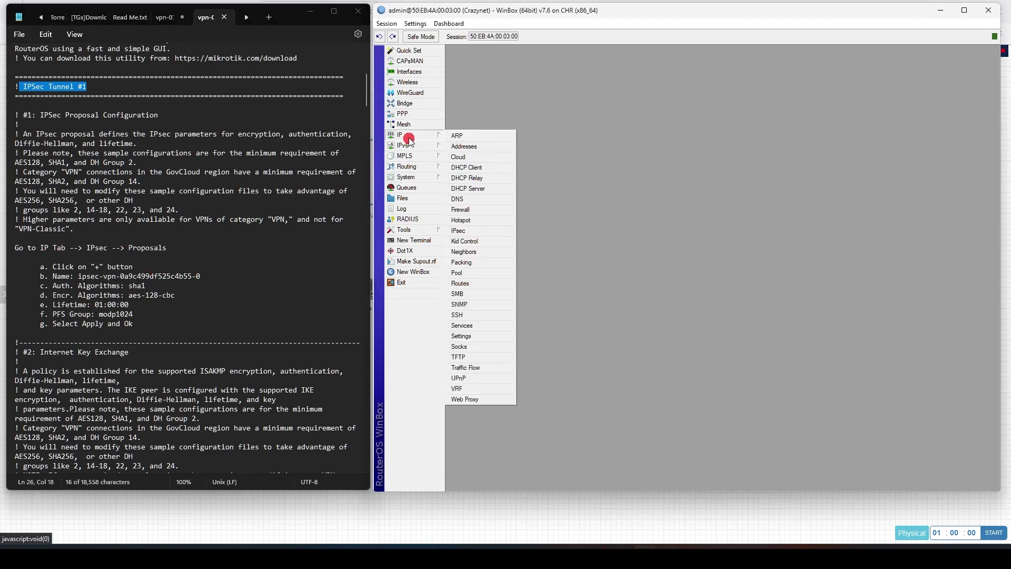
left_click(490, 234)
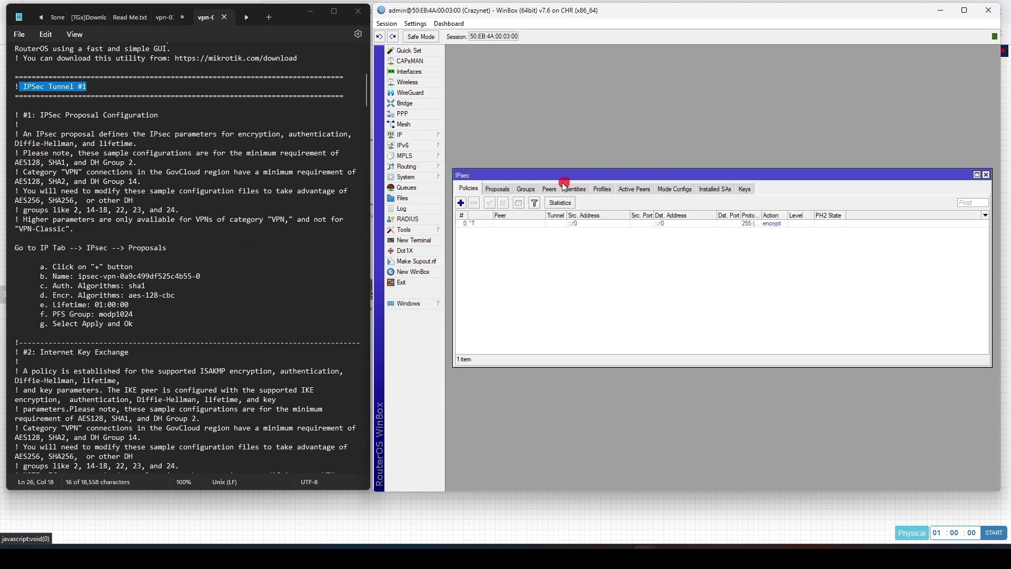
left_click(497, 191)
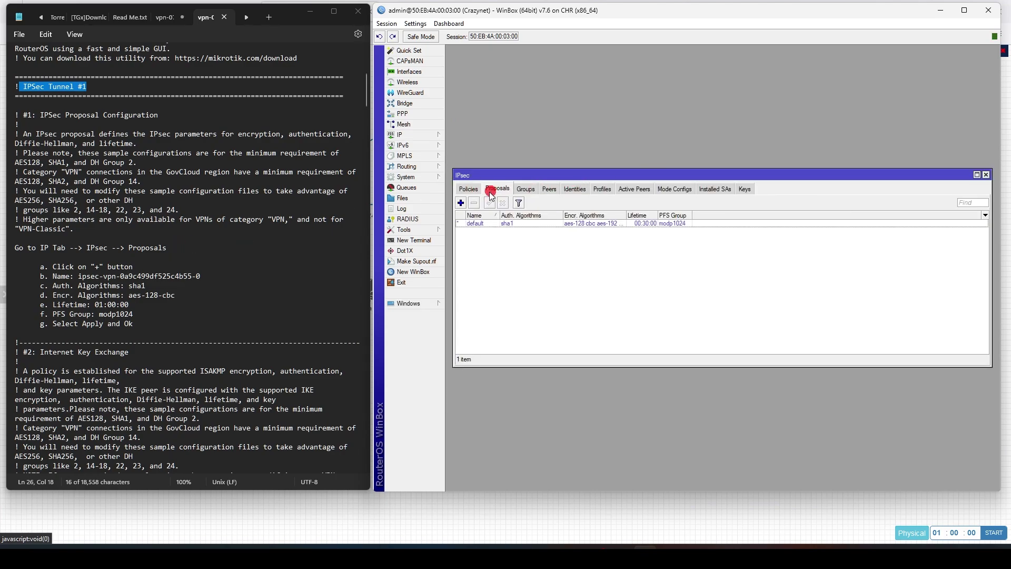
left_click(461, 203)
left_click_drag(556, 115, 519, 97)
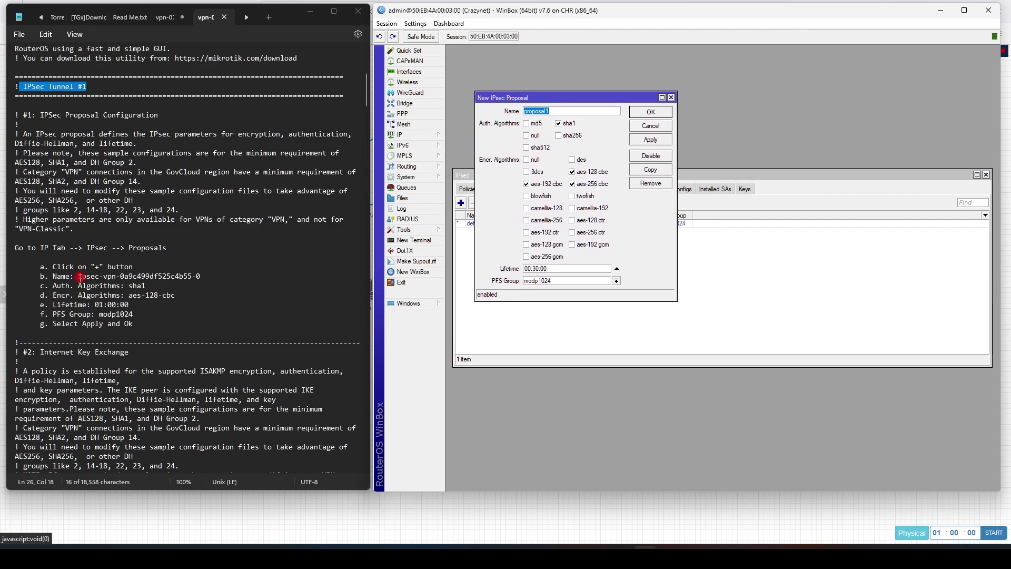
left_click_drag(79, 275, 199, 279)
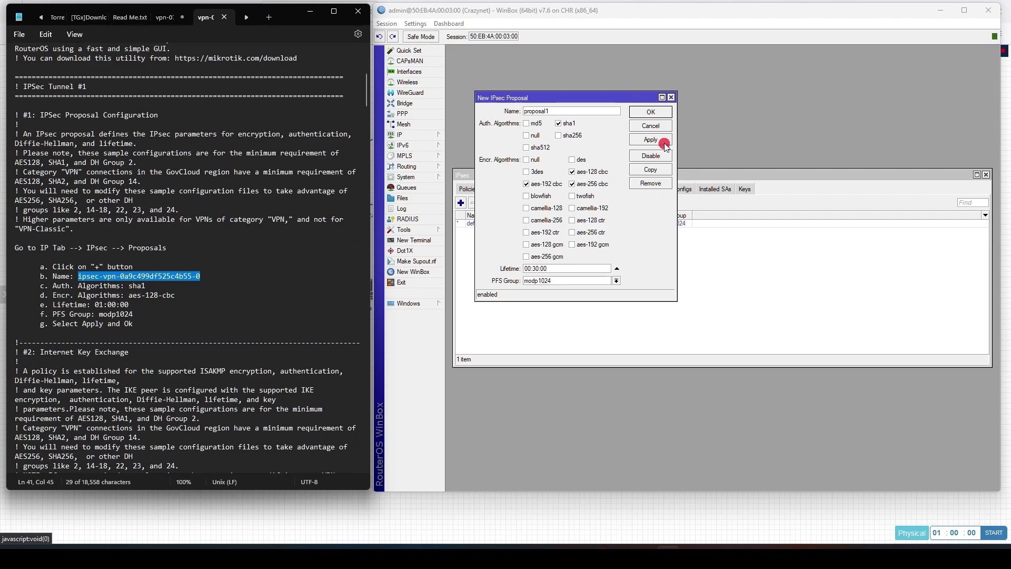
left_click(477, 112)
type("ipsec-vpn-0a9c499df525c4b55-0")
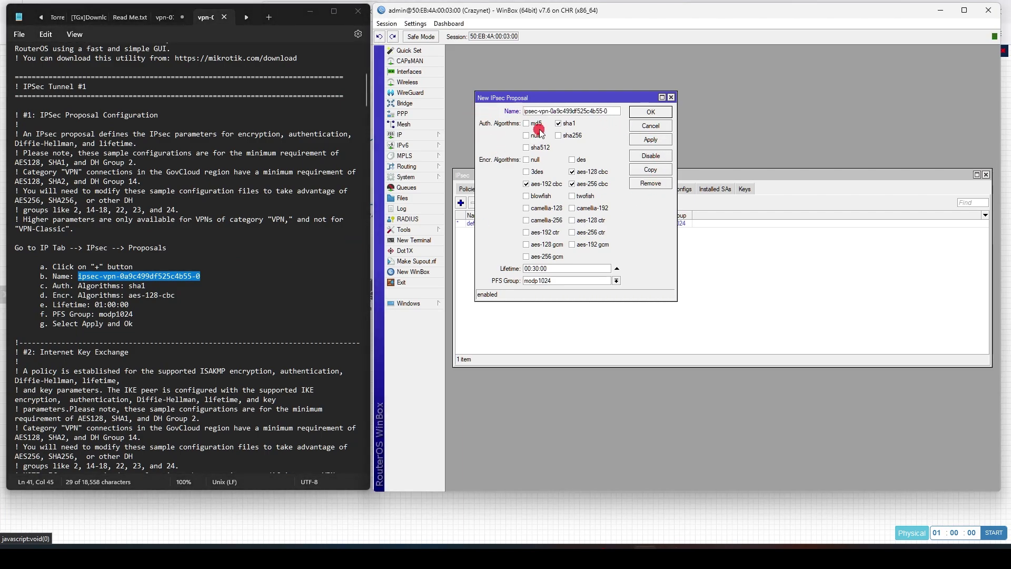
Leave only aes-128 cbc as the proposal's encryption algorithm, set its lifetime to 01:00:00 and save it.
left_click(548, 185)
left_click_drag(144, 306, 95, 308)
key("ctrl+c")
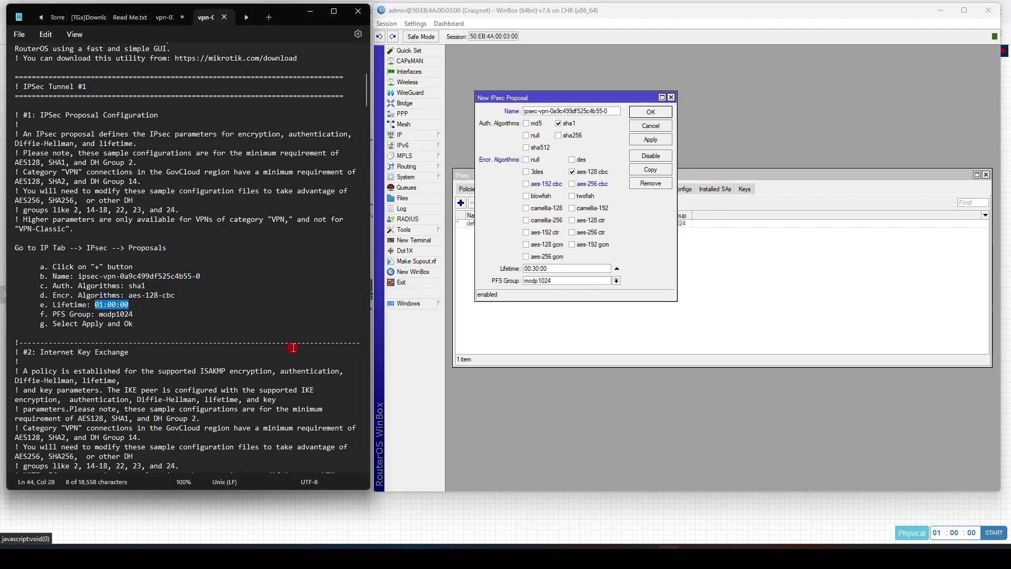
triple_click(543, 268)
key("ctrl+v")
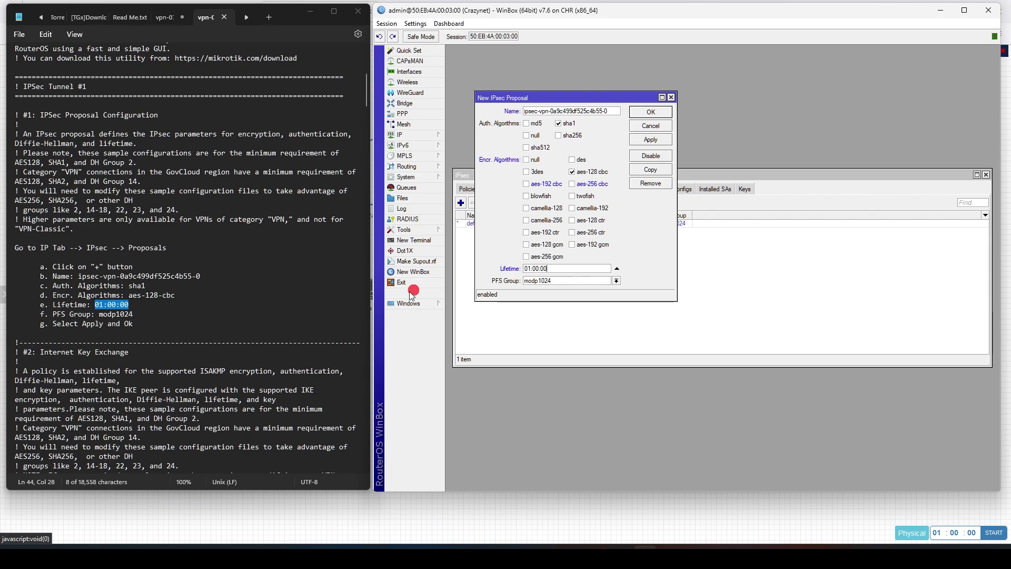
left_click(665, 143)
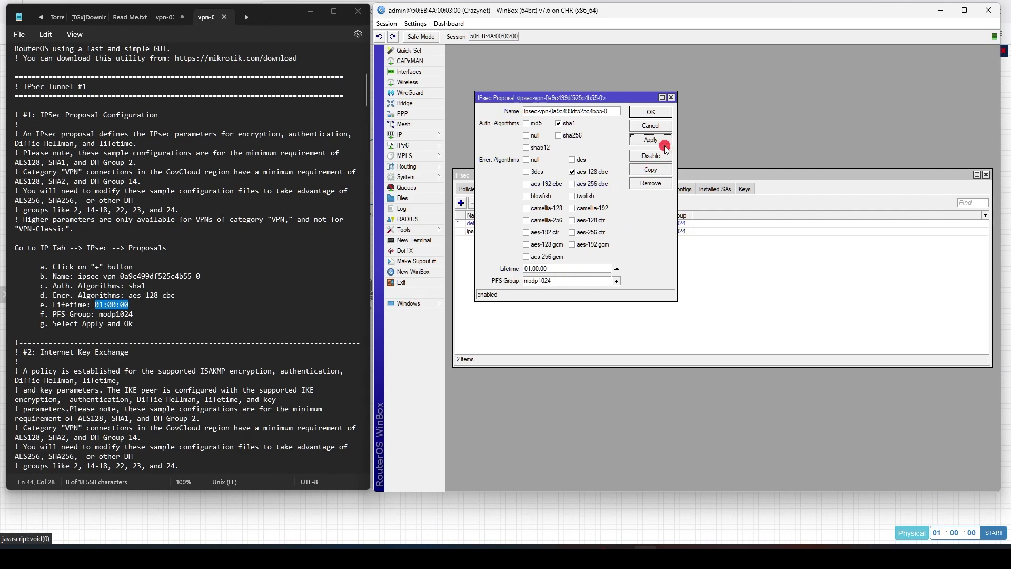
left_click(652, 113)
Start a new IPsec profile limited to aes-128 encryption and DH group modp1024.
scroll(247, 306, "down", 12)
scroll(247, 305, "down", 7)
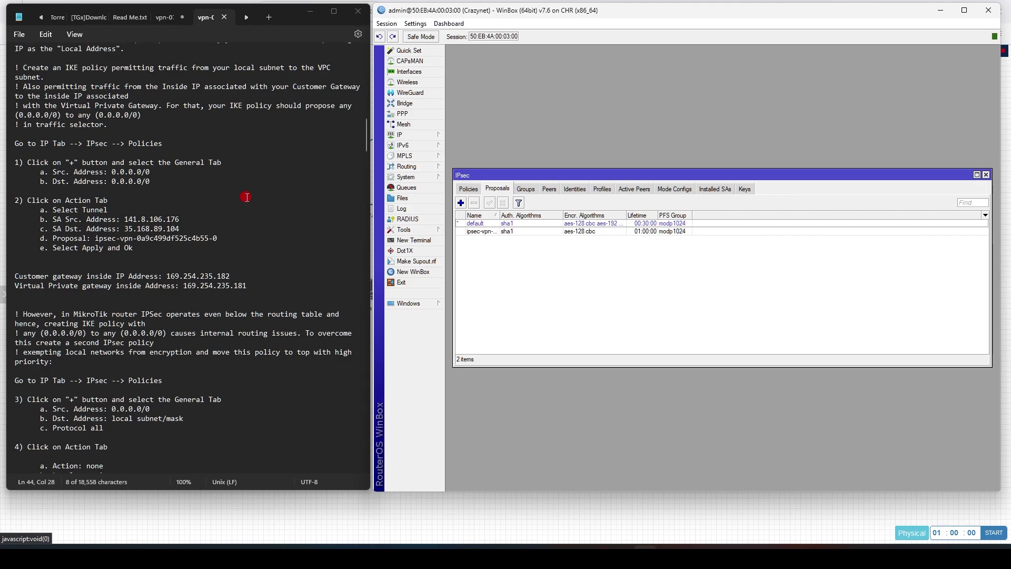
scroll(247, 197, "down", 15)
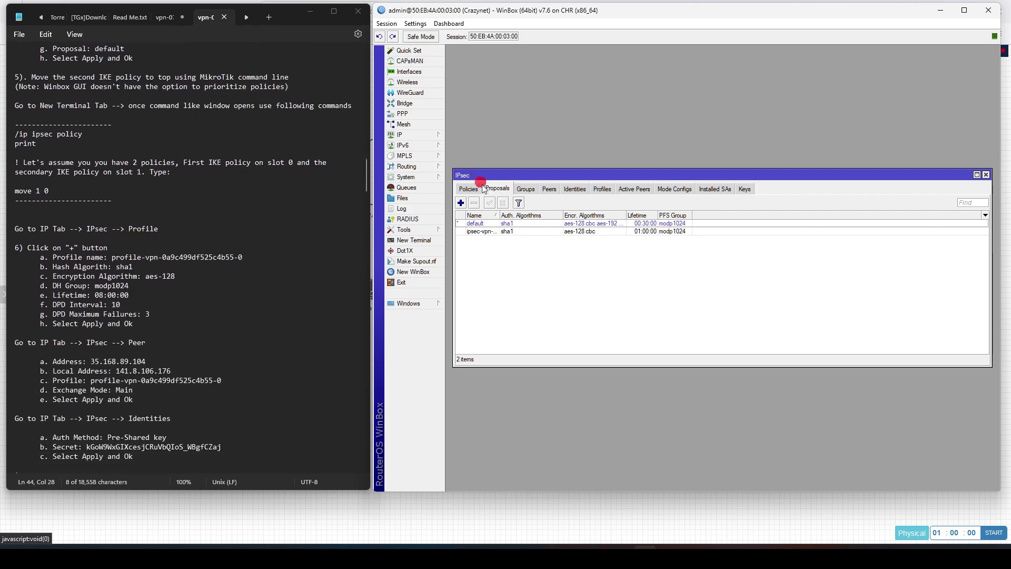
left_click(602, 188)
scroll(264, 208, "down", 2)
left_click(461, 203)
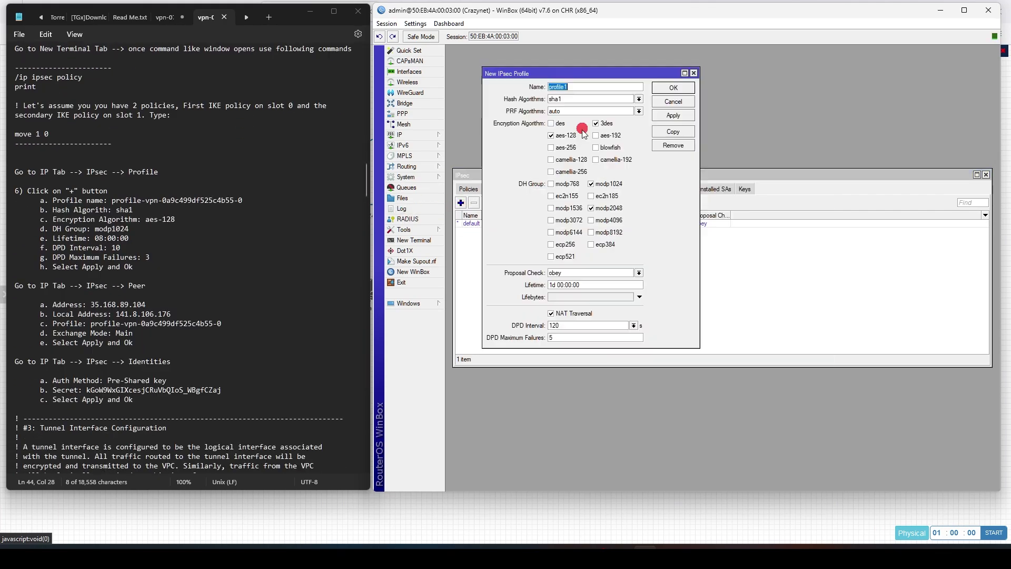
left_click(566, 136)
left_click(607, 123)
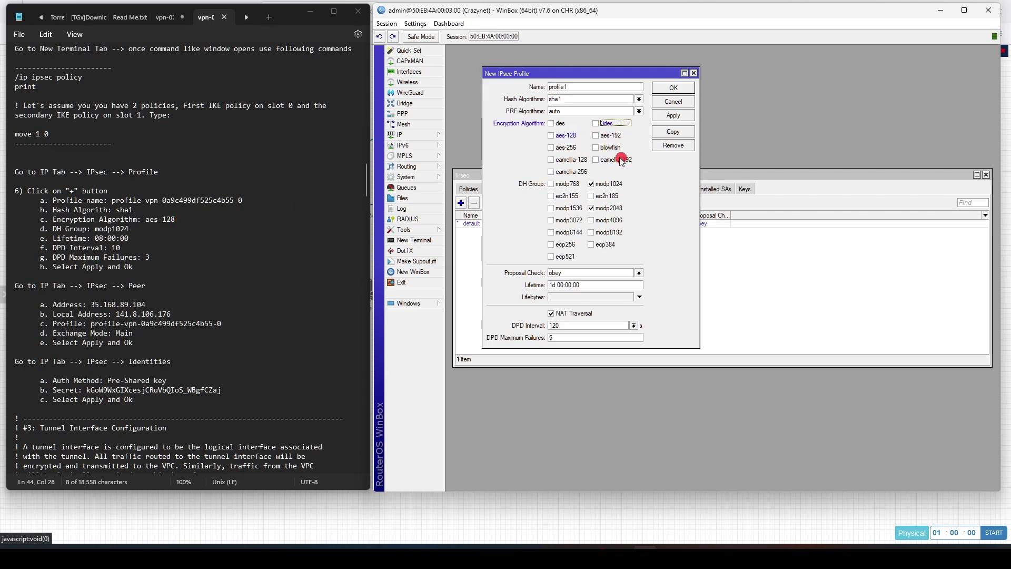
left_click(567, 136)
left_click(597, 210)
Set the profile's lifetime to 08:00:00, DPD interval to 10 and DPD maximum failures to 3, and save it.
left_click_drag(137, 240, 91, 239)
key("ctrl+c")
triple_click(564, 285)
key("ctrl+v")
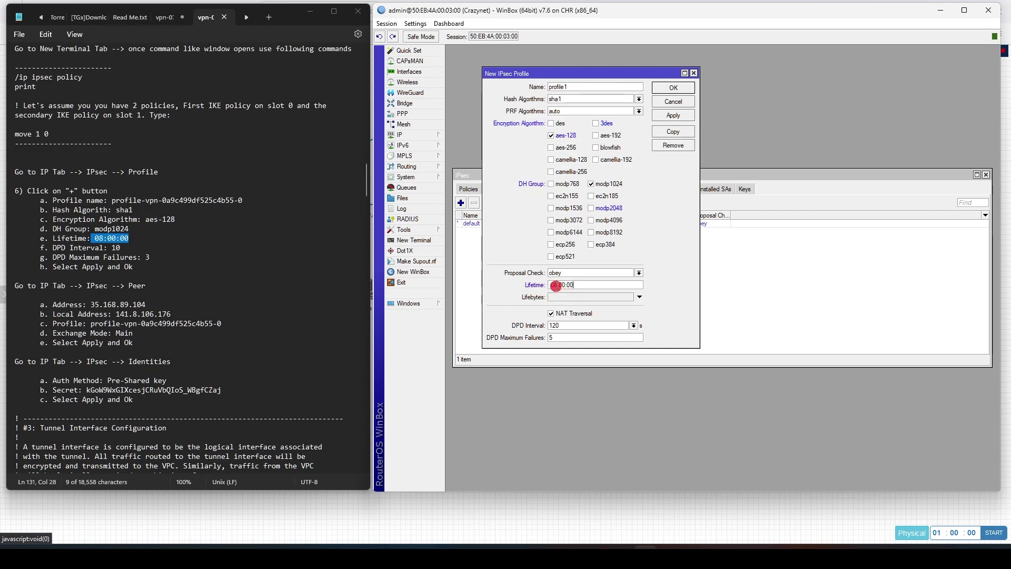
left_click(552, 285)
key("Tab")
key("Tab")
key("Tab")
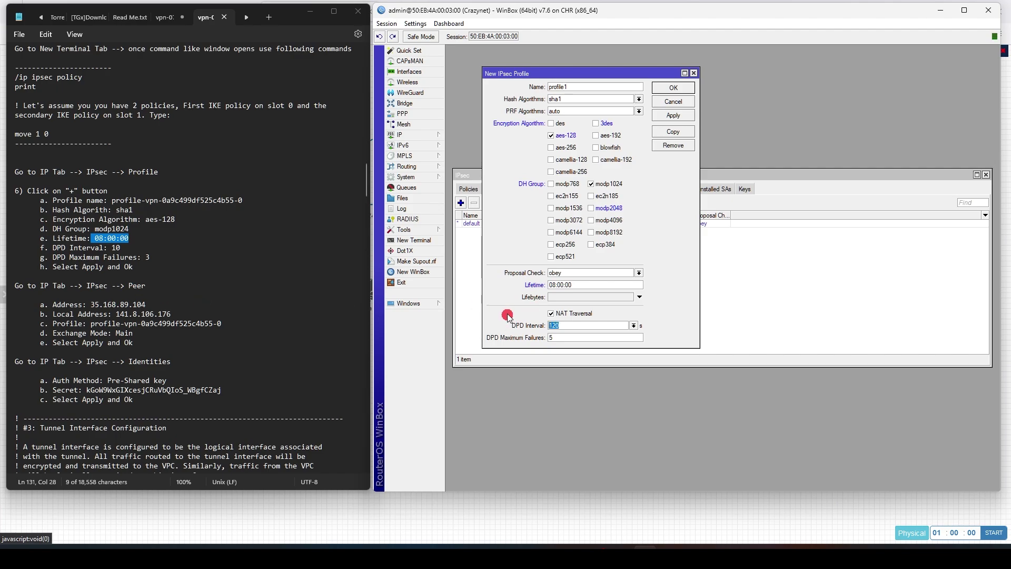
type("10")
key("Tab")
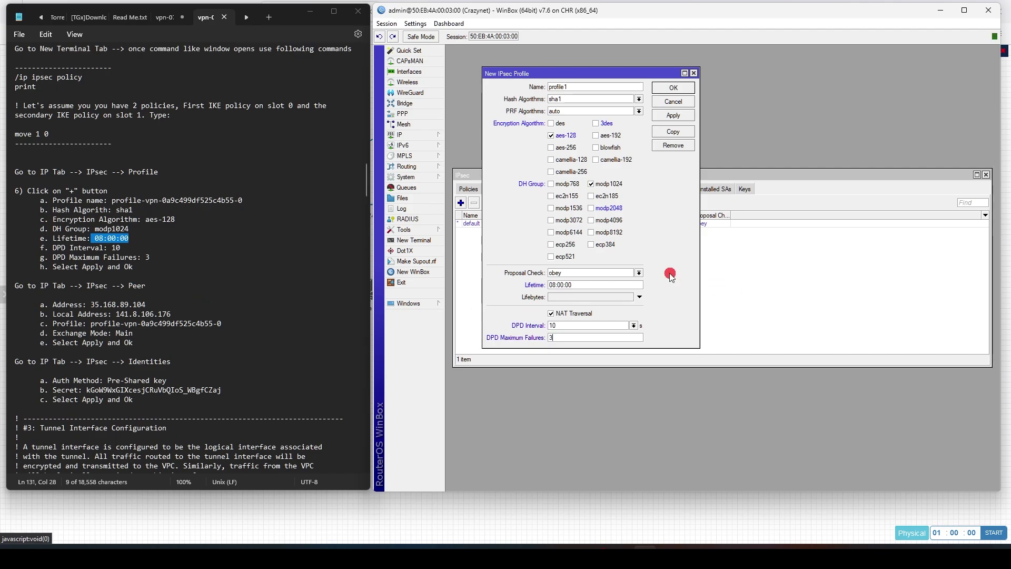
left_click(673, 116)
left_click(674, 87)
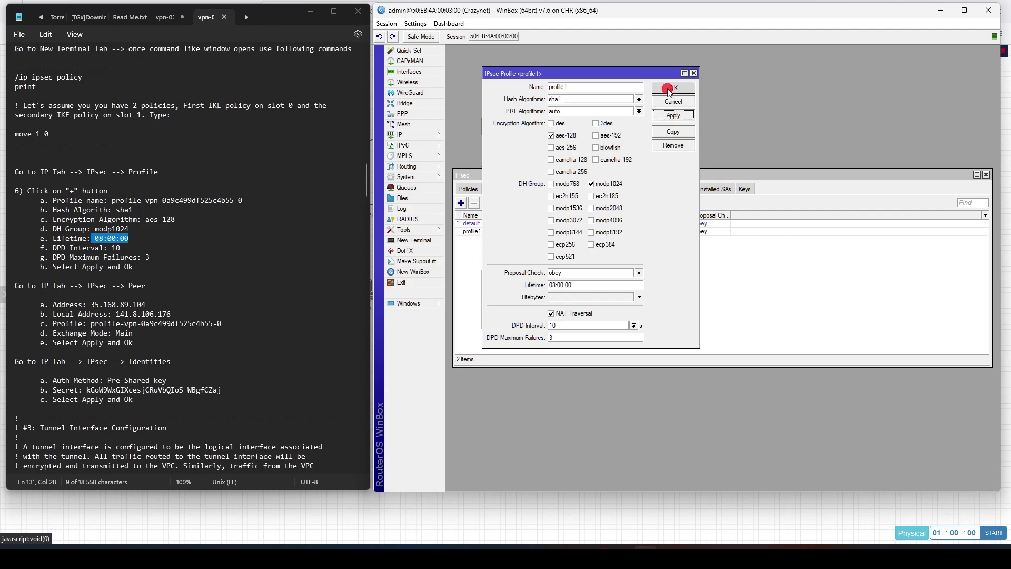
left_click(314, 304)
left_click(550, 188)
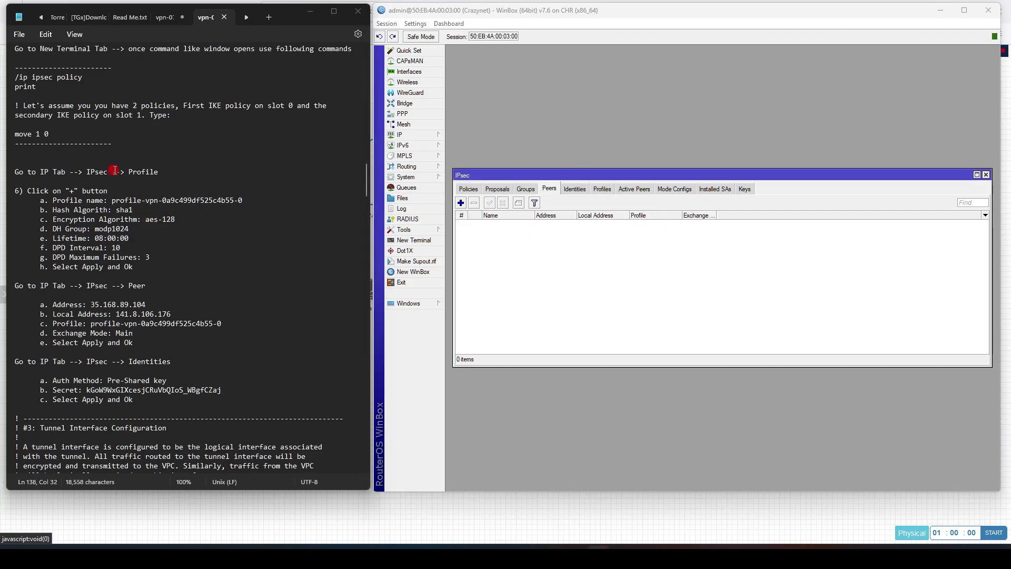
left_click_drag(113, 162, 170, 168)
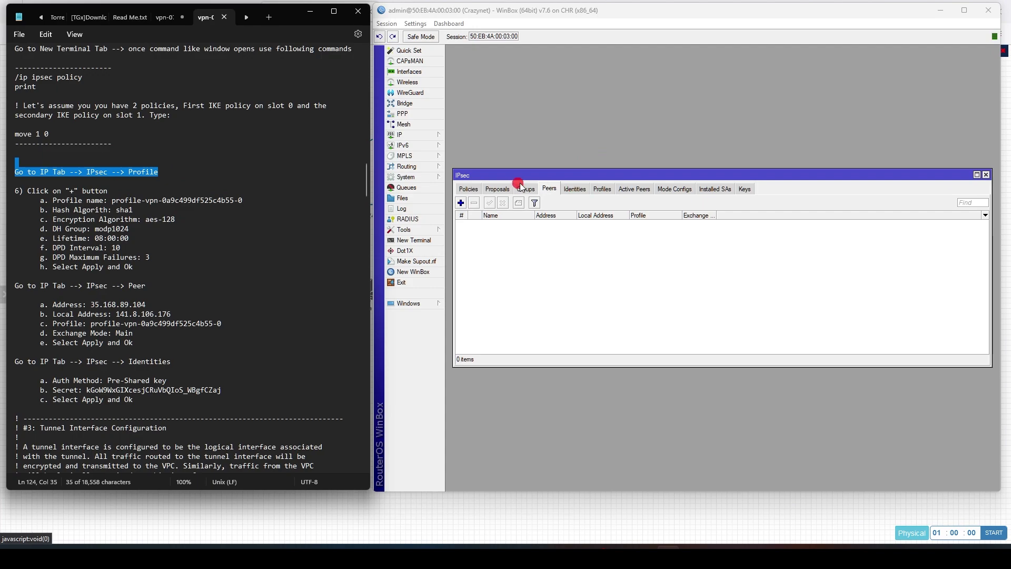
Start a new IPsec profile named profile-vpn-0a9c499df525c4b55-0.
left_click(603, 188)
left_click(461, 203)
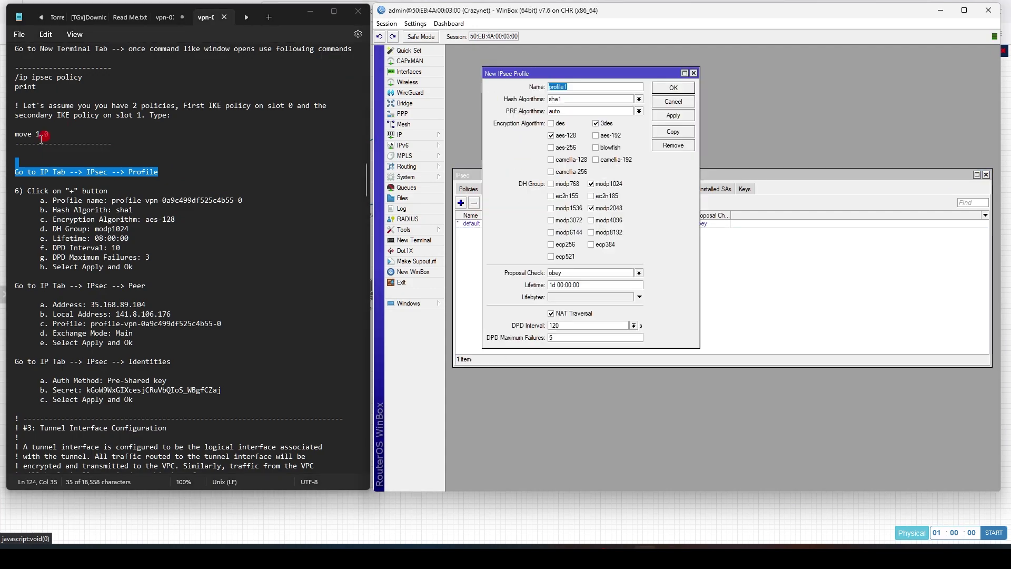
left_click_drag(112, 201, 254, 201)
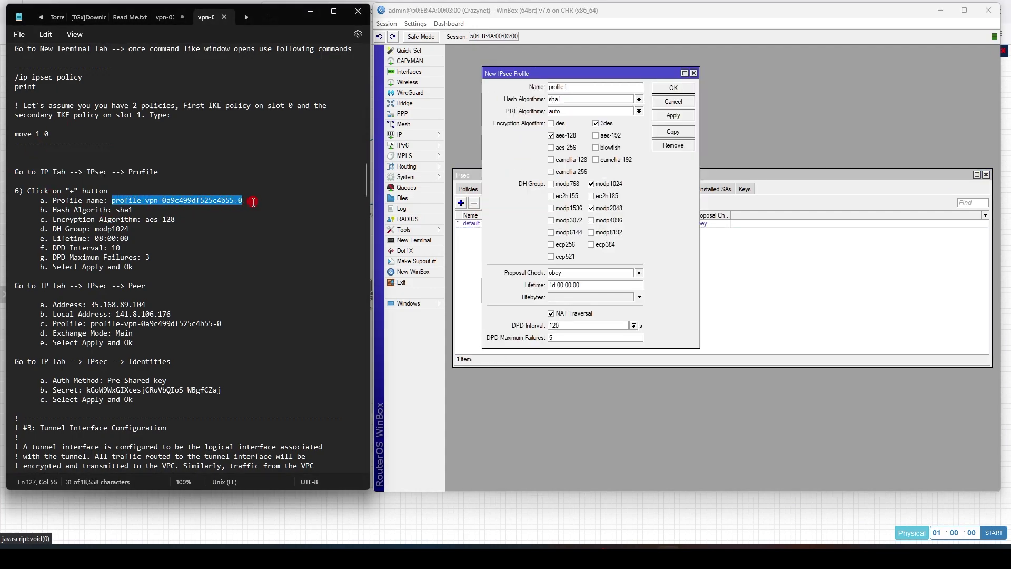
double_click(588, 87)
key("ctrl+v")
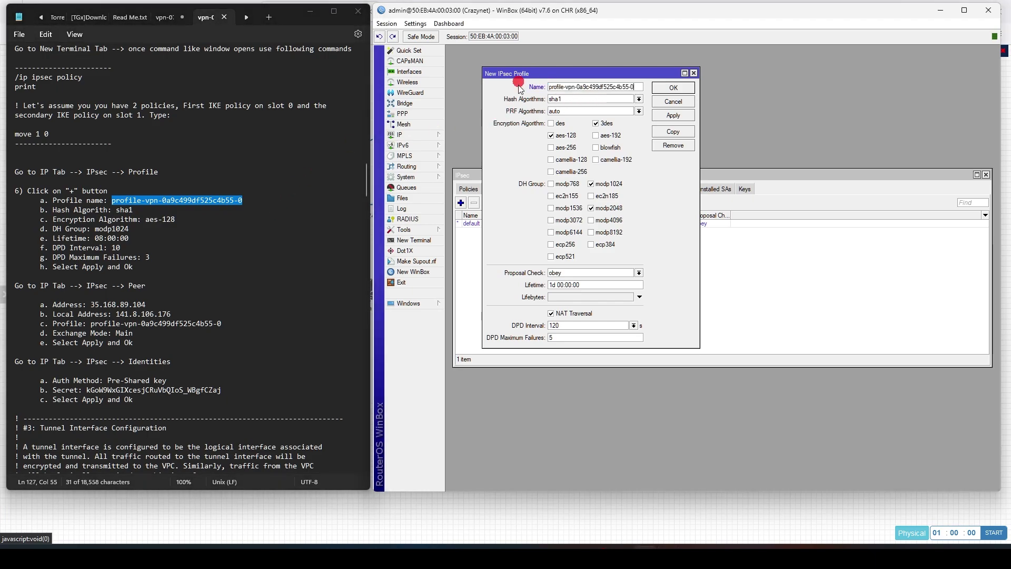